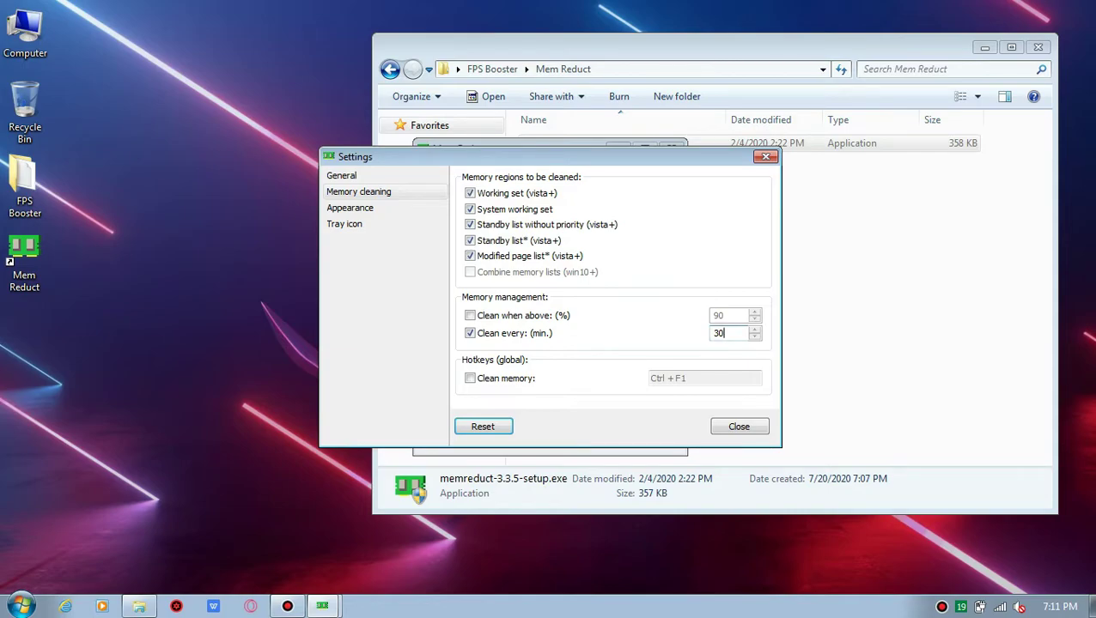
Step: Set Mem Reduct to clean memory every 5 minutes and enable the Ctrl+F1 global hotkey for cleaning memory
{"action": "type", "text": "5"}
{"action": "left_click", "coordinate": [349, 208]}
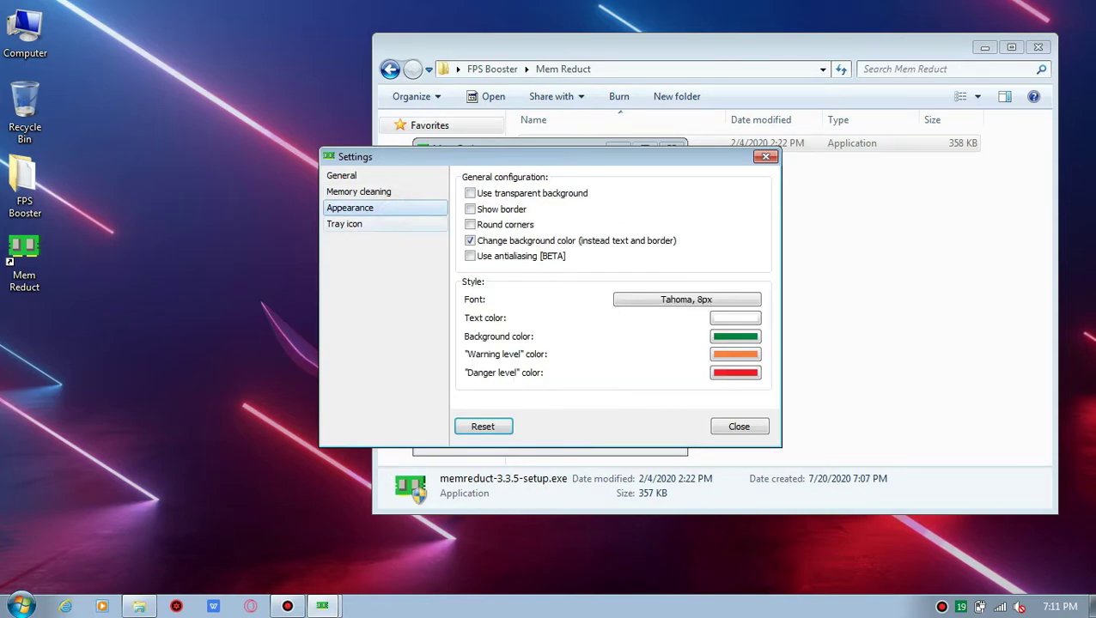
{"action": "left_click", "coordinate": [404, 175]}
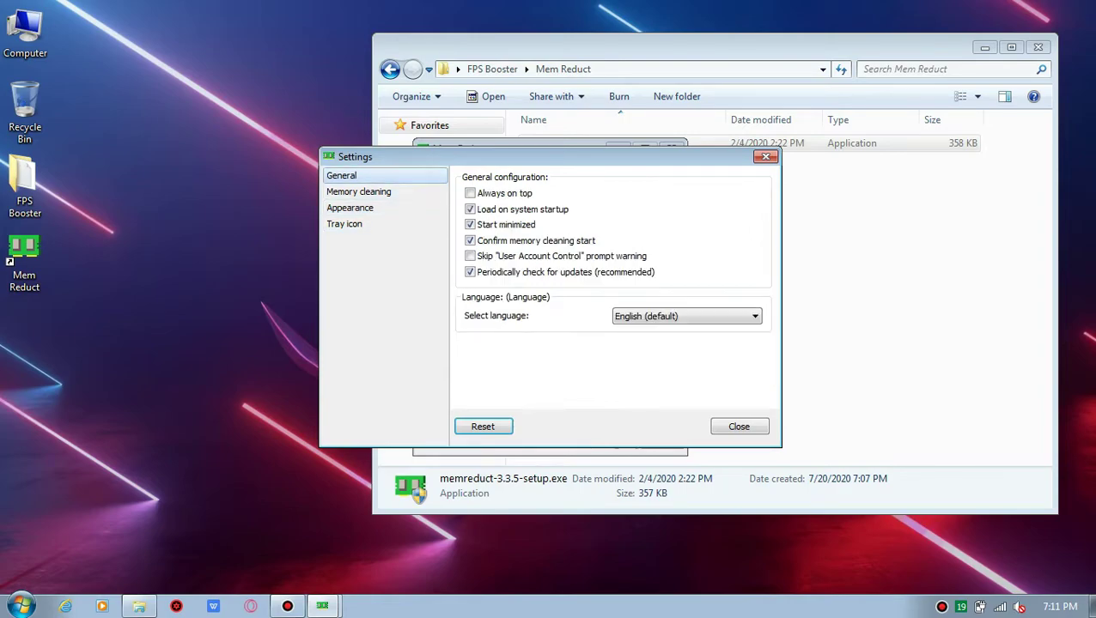
{"action": "left_click", "coordinate": [358, 191]}
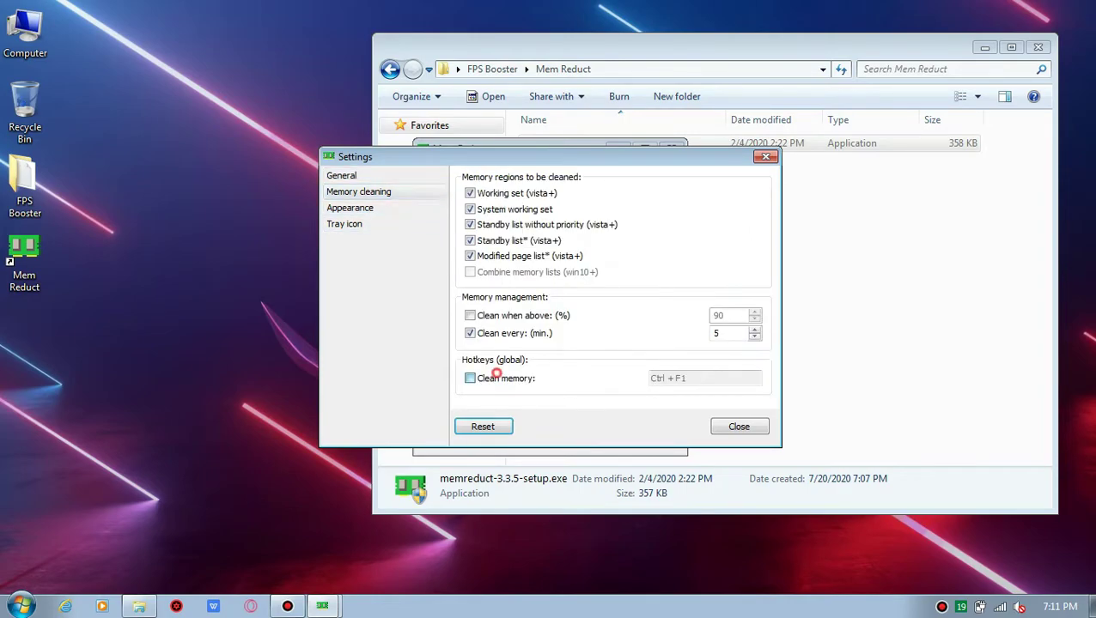
{"action": "left_click", "coordinate": [470, 378]}
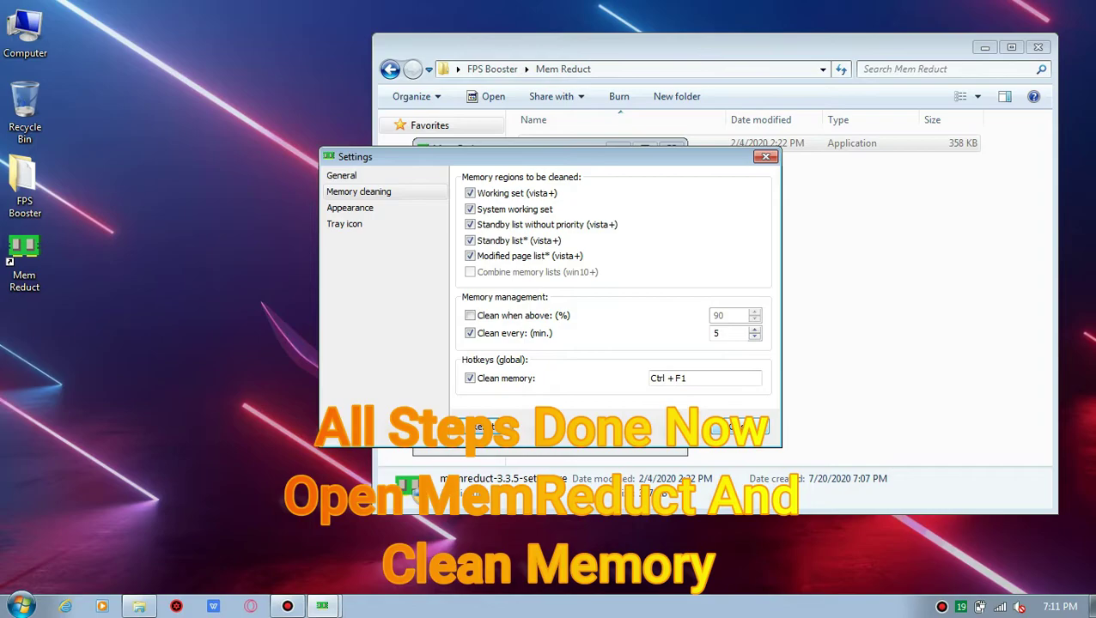
Step: Bring up the Mem Reduct main window, clean the memory with confirmation, and close the window
{"action": "mouse_move", "coordinate": [324, 606]}
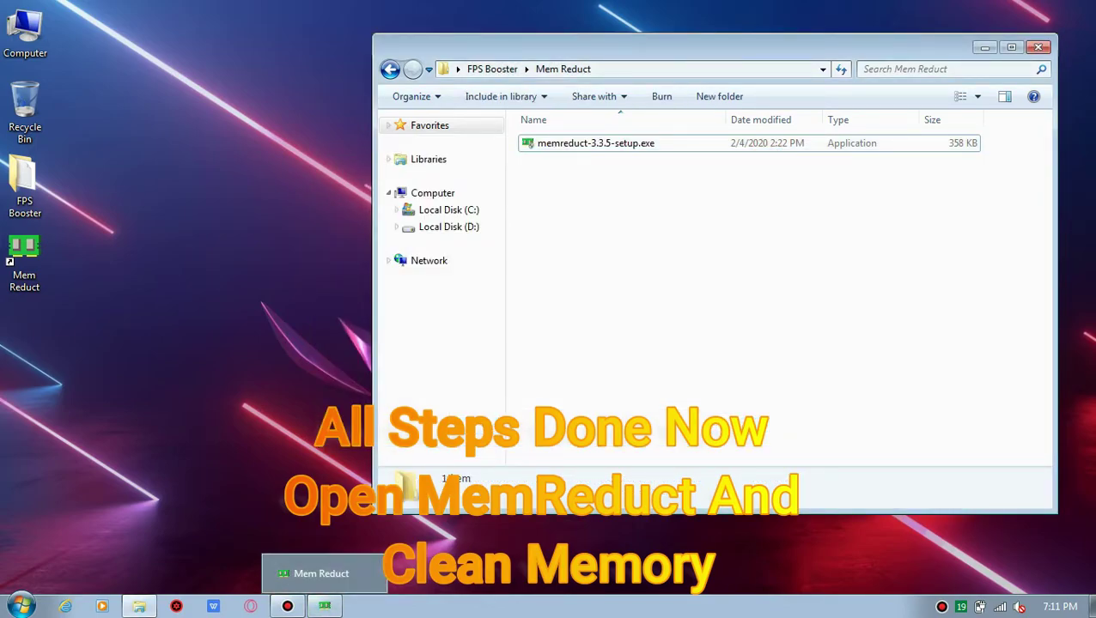
{"action": "left_click", "coordinate": [323, 606]}
{"action": "left_click", "coordinate": [515, 435]}
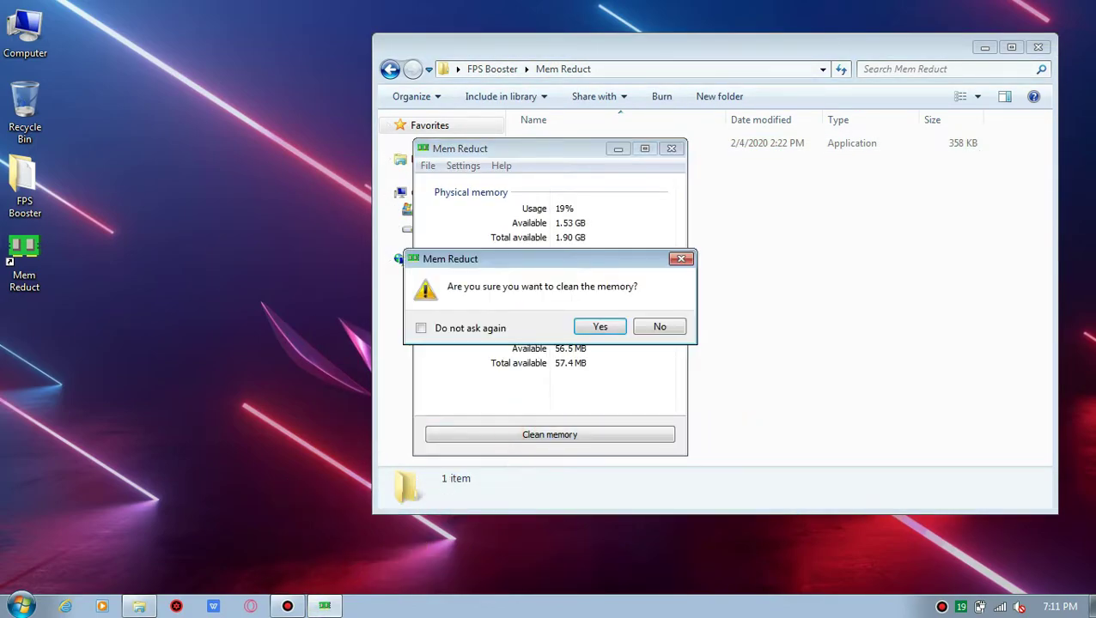
{"action": "left_click", "coordinate": [587, 324]}
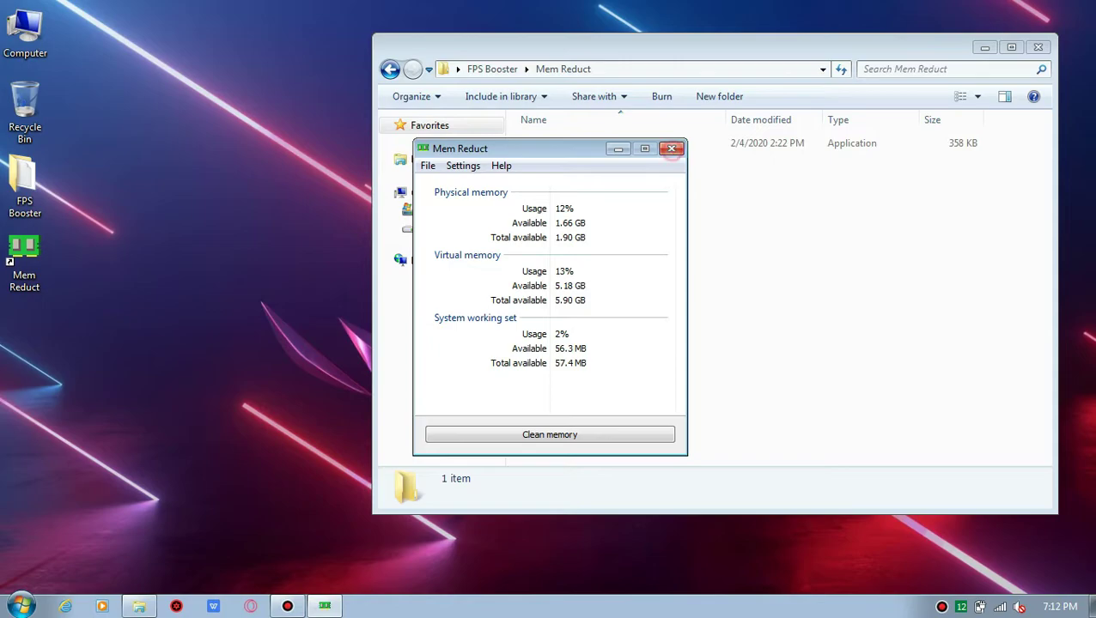
{"action": "left_click", "coordinate": [672, 150]}
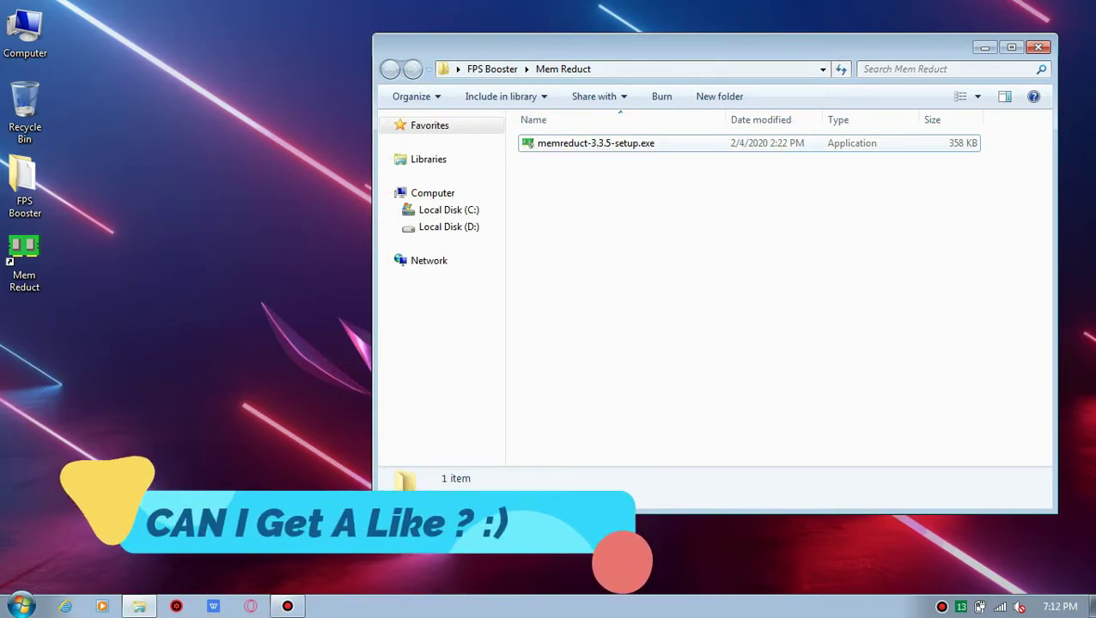
Step: Go back to the FPS Booster folder and check the RAM usage in Task Manager's performance view
{"action": "key", "text": "BackSpace"}
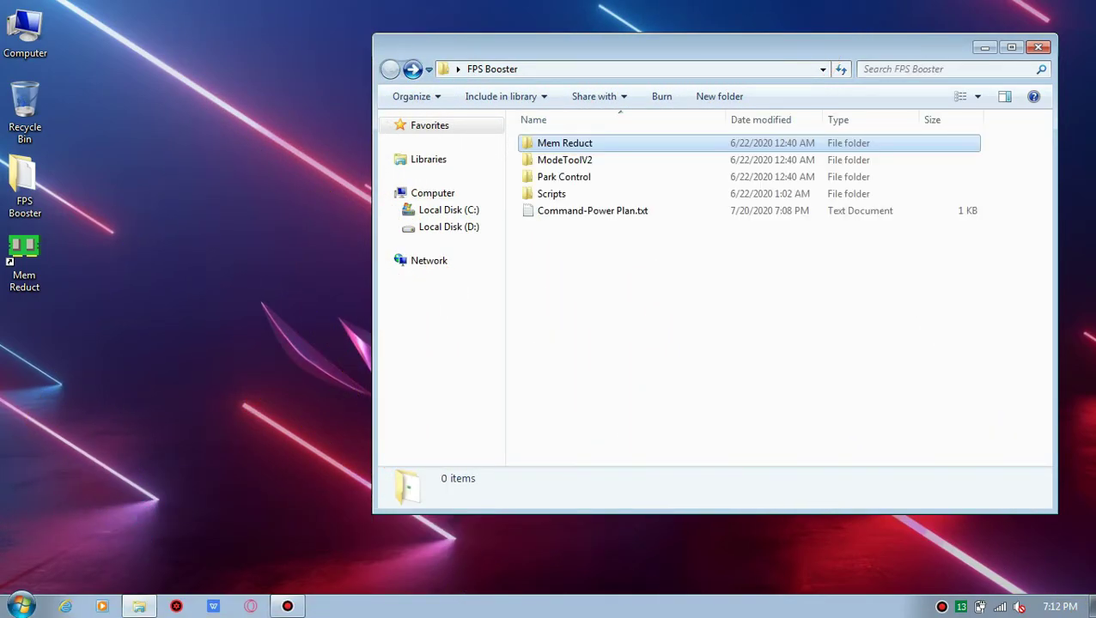
{"action": "right_click", "coordinate": [644, 604]}
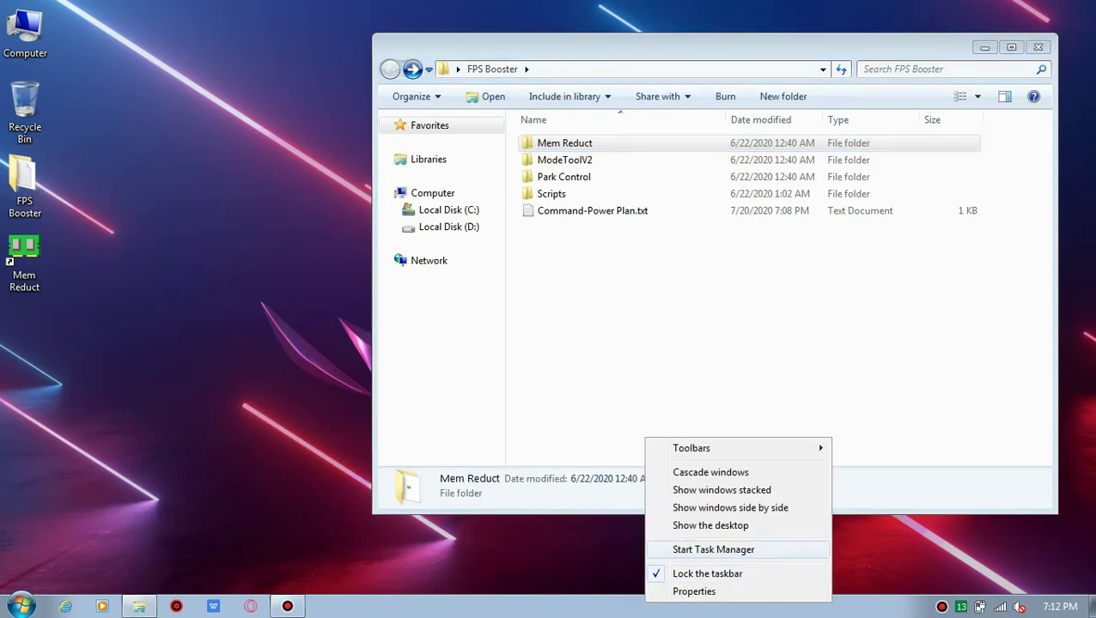
{"action": "left_click", "coordinate": [713, 548]}
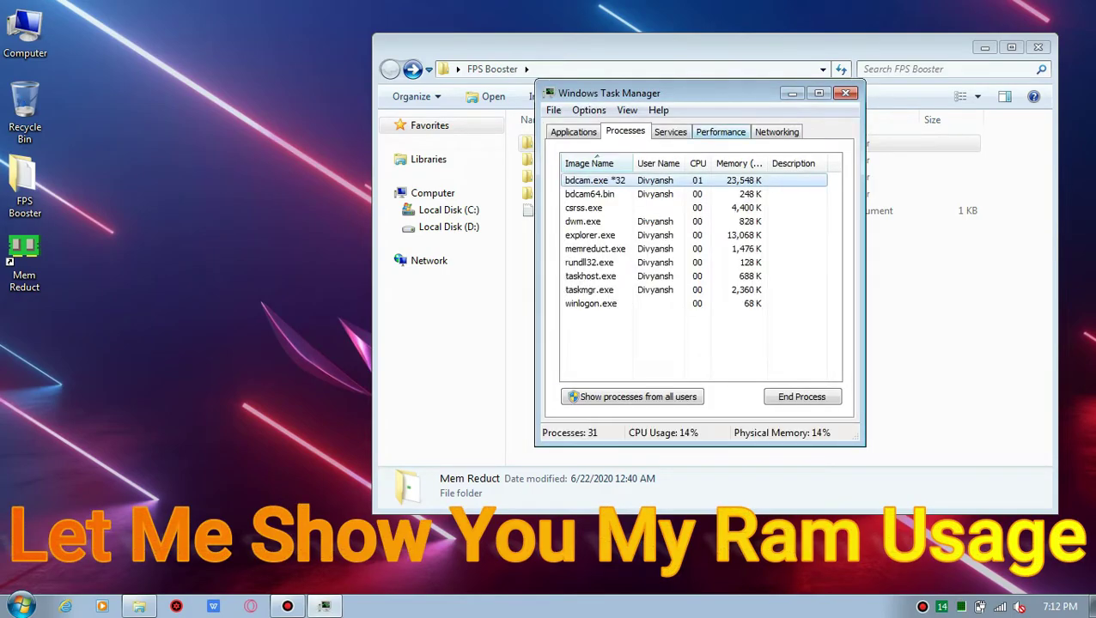
{"action": "key", "text": "ctrl+Tab"}
{"action": "key", "text": "ctrl+Tab"}
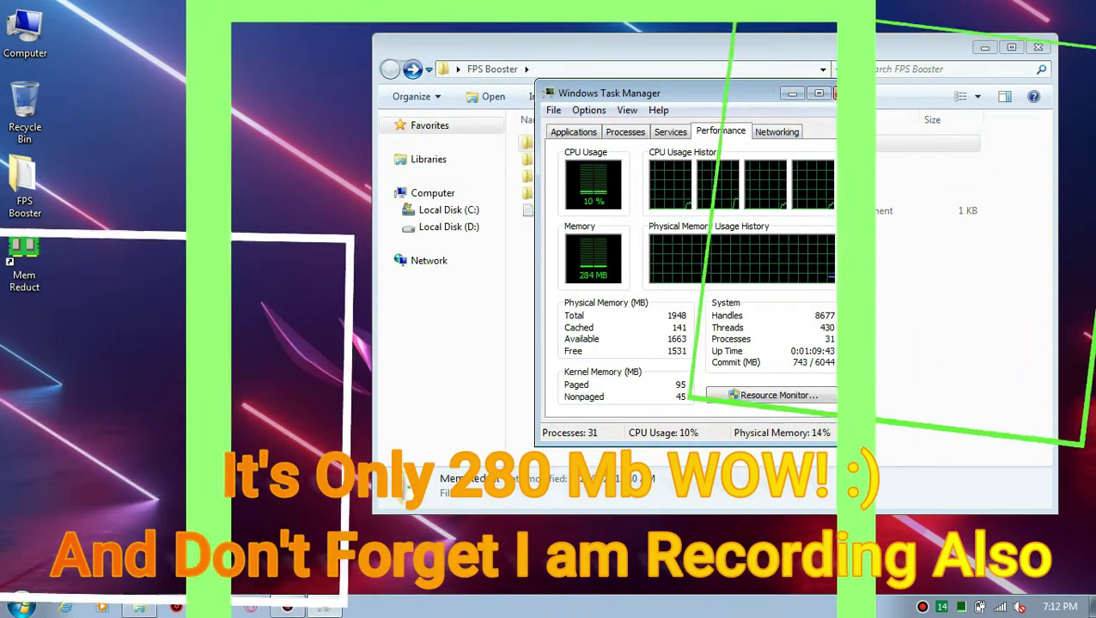
{"action": "key", "text": "alt+F4"}
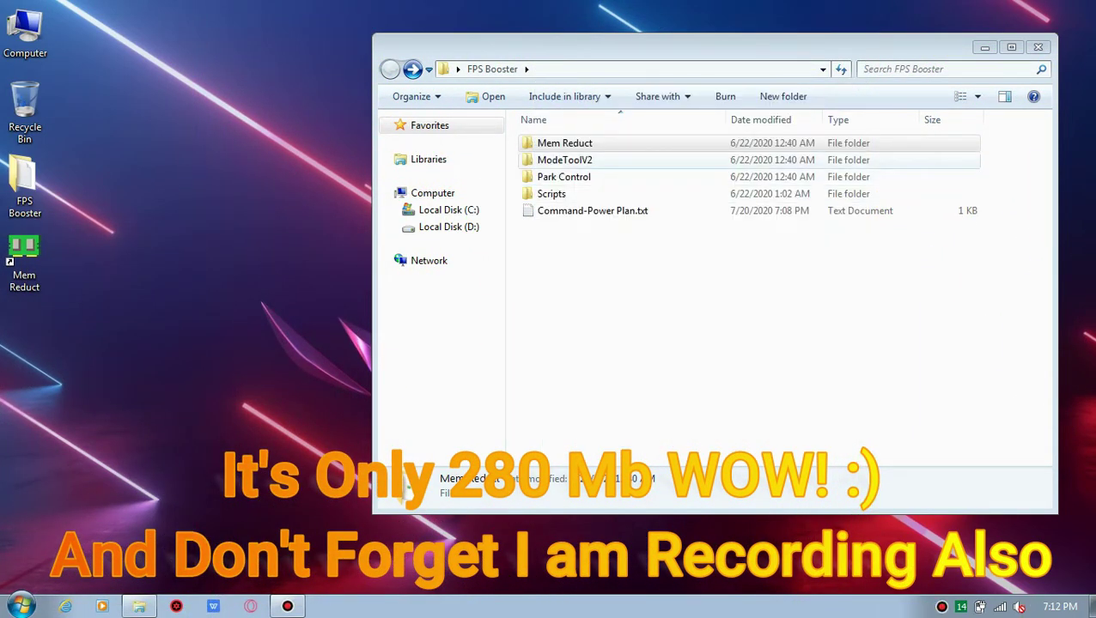
Step: Open the ModeToolV2 folder in FPS Booster and exit Mem Reduct running in the background
{"action": "double_click", "coordinate": [705, 158]}
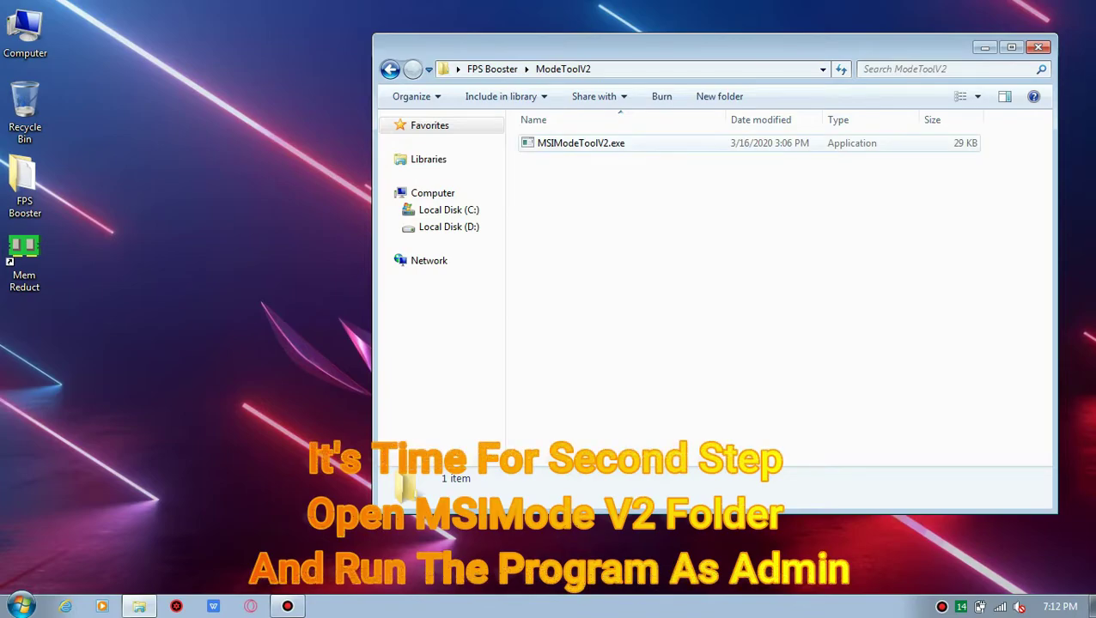
{"action": "left_click", "coordinate": [612, 151]}
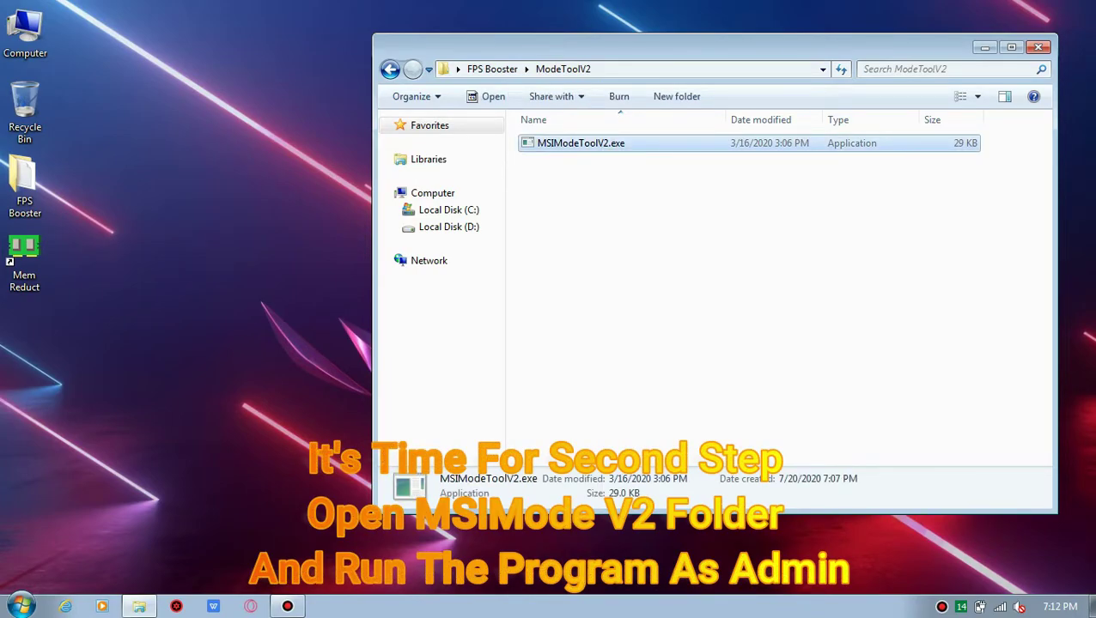
{"action": "right_click", "coordinate": [961, 606]}
{"action": "left_click", "coordinate": [979, 597]}
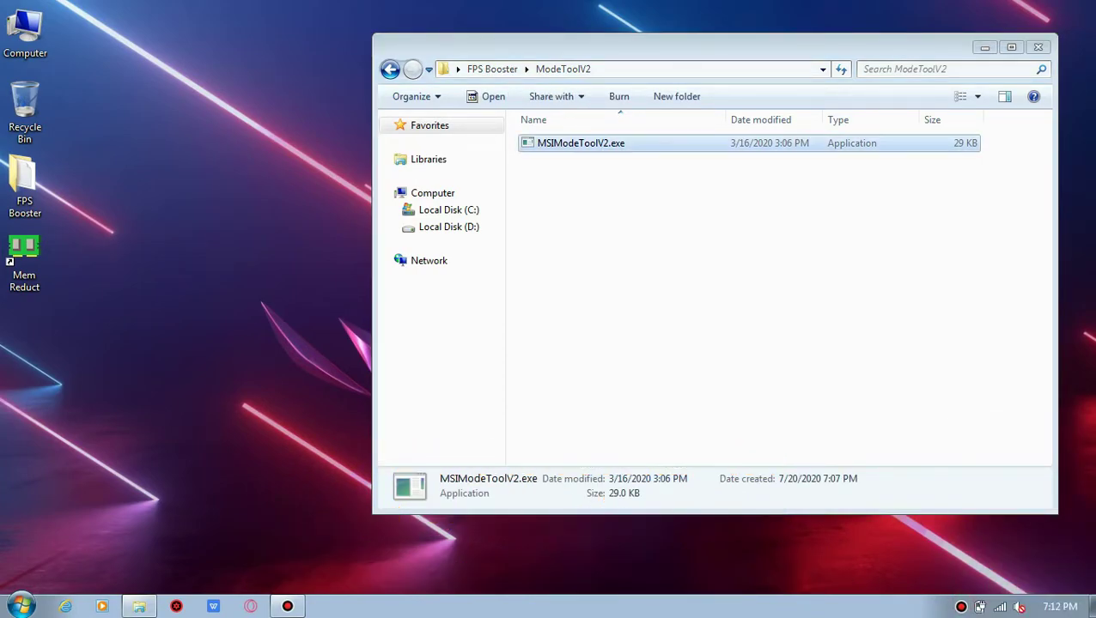
Step: Run MSIModeToolV2.exe as administrator
{"action": "double_click", "coordinate": [599, 143]}
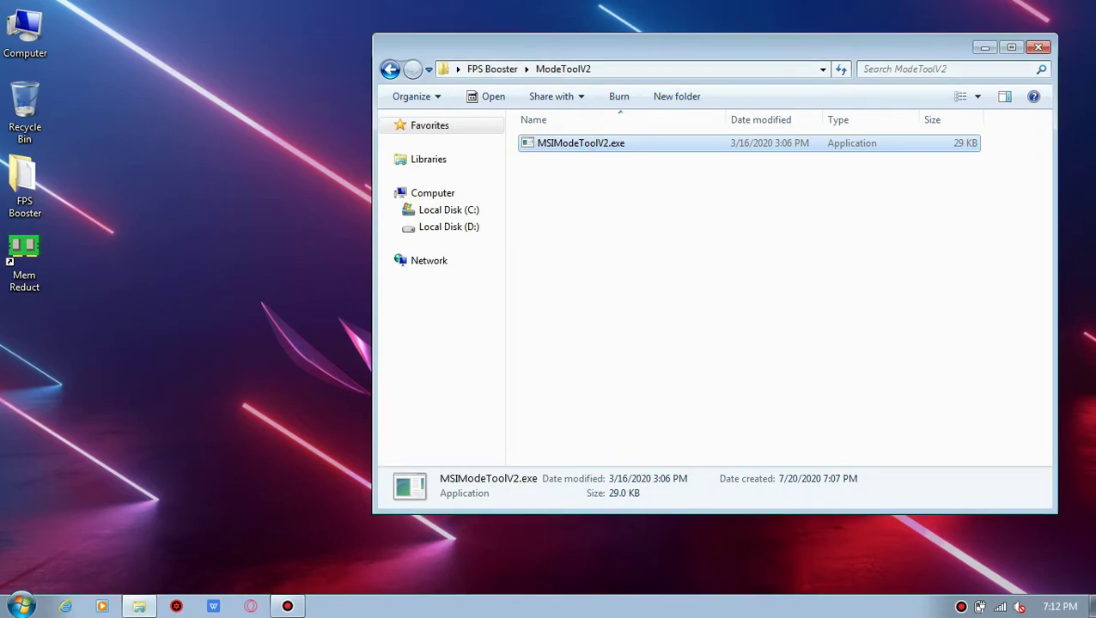
{"action": "right_click", "coordinate": [599, 141]}
{"action": "left_click", "coordinate": [627, 168]}
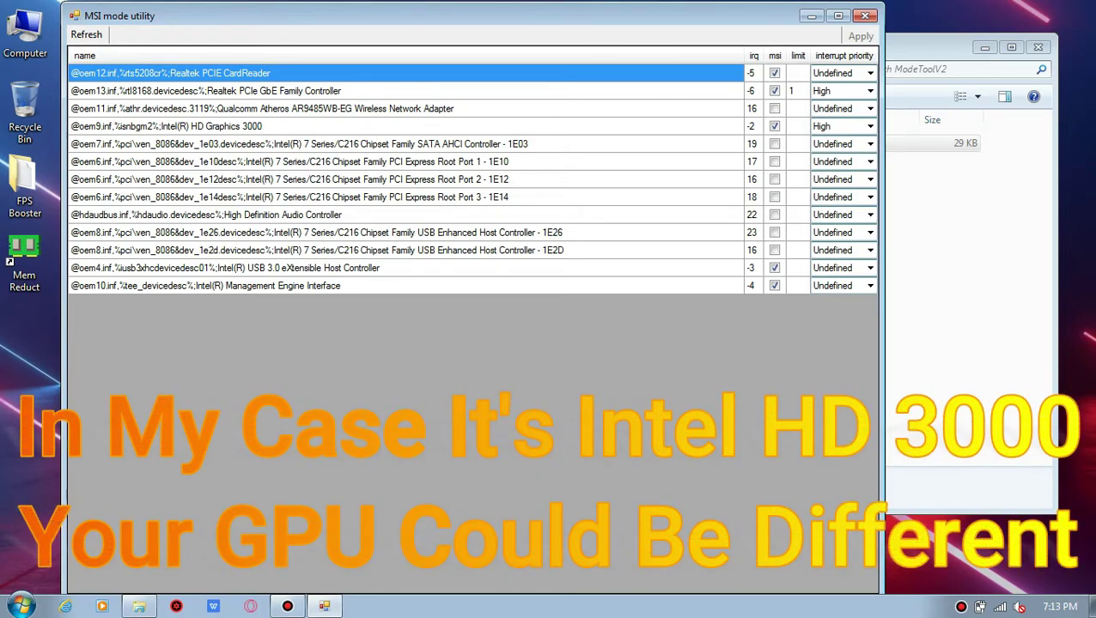
Step: Set the interrupt priority of Intel(R) HD Graphics 3000 to High, apply it, and close the MSI mode utility
{"action": "left_click", "coordinate": [826, 127]}
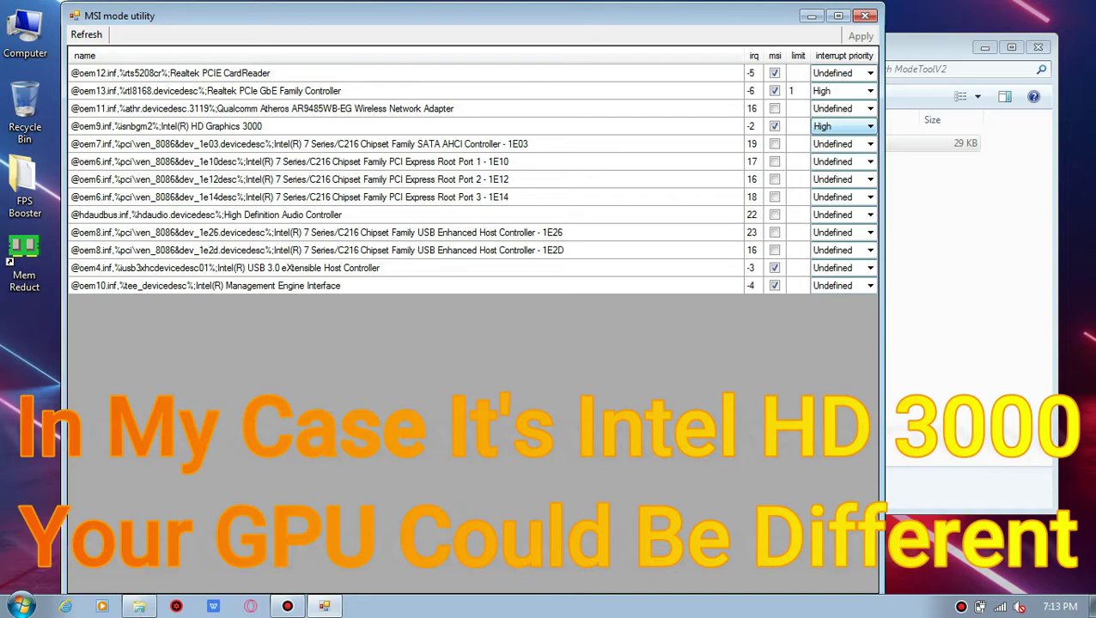
{"action": "key", "text": "alt+Down"}
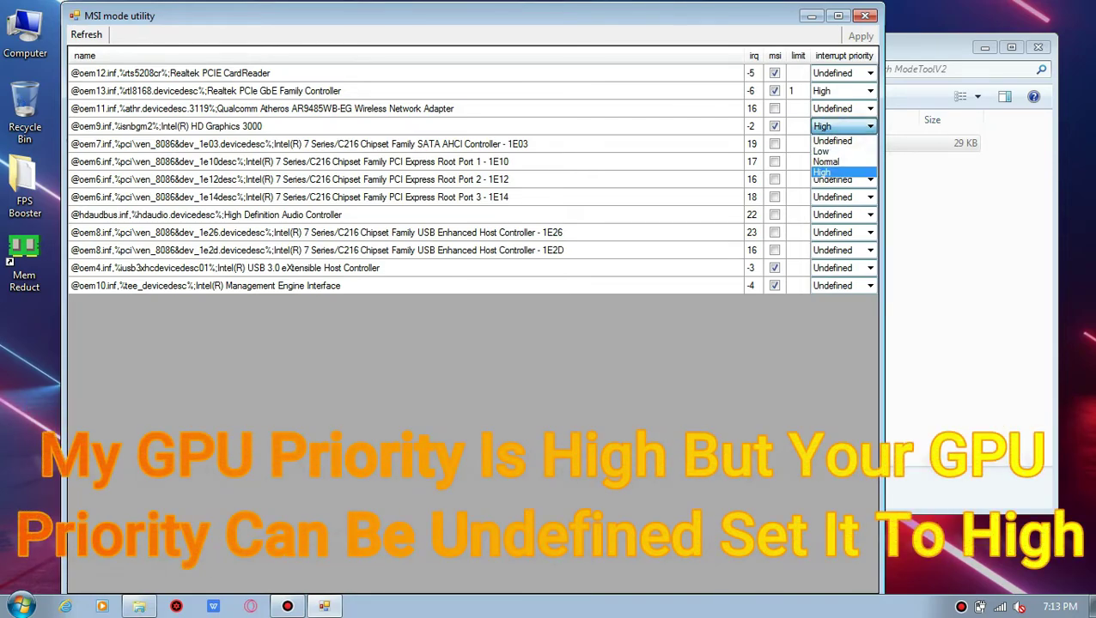
{"action": "left_click", "coordinate": [835, 172]}
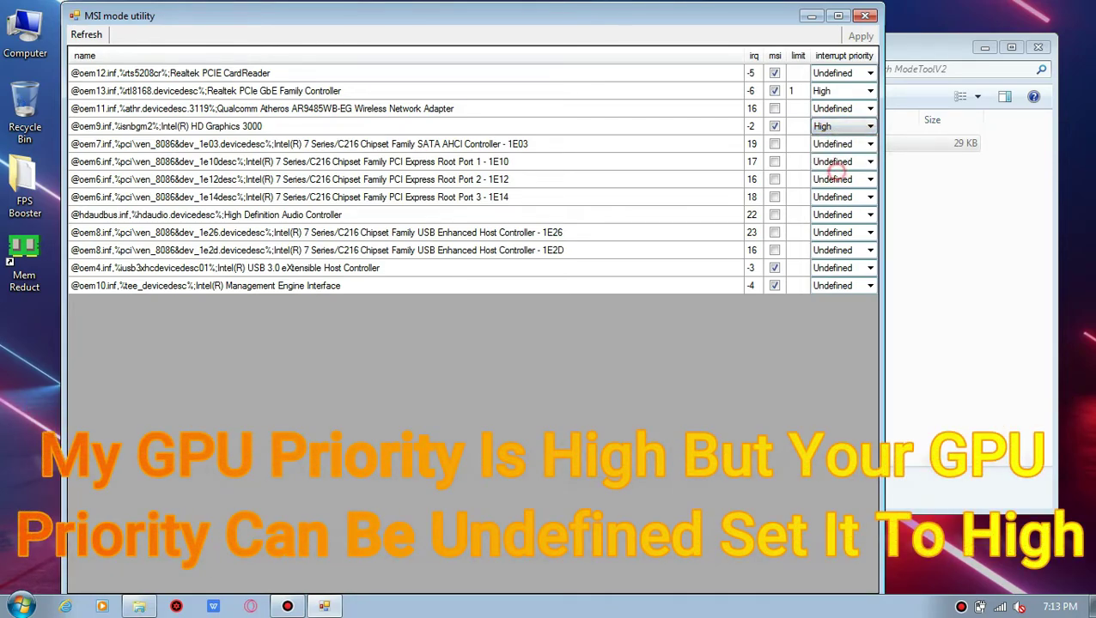
{"action": "key", "text": "alt+Down"}
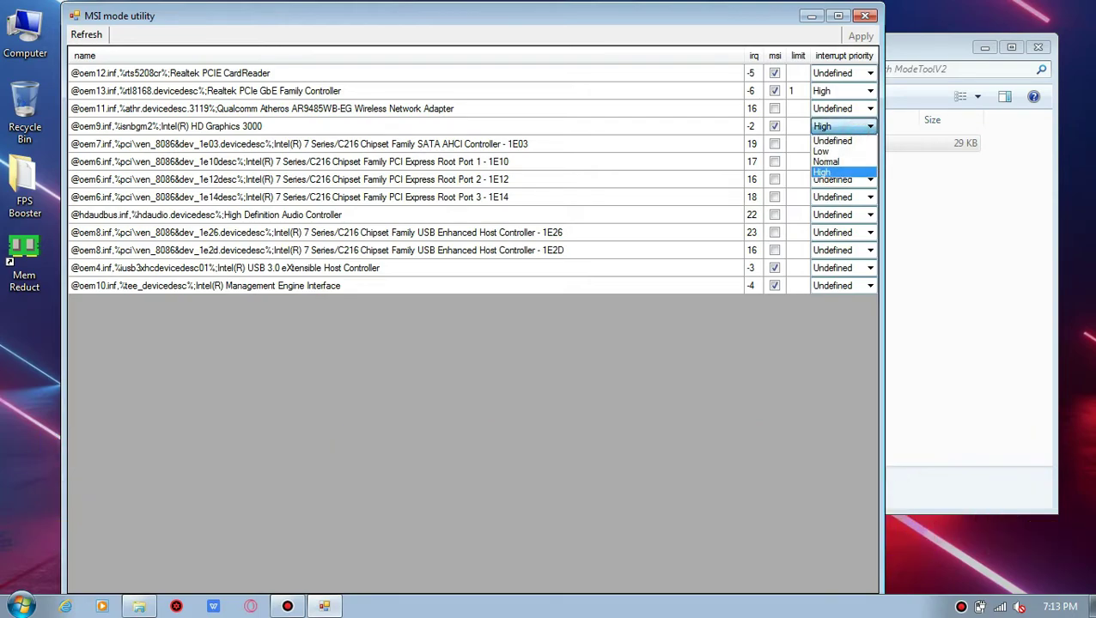
{"action": "left_click", "coordinate": [855, 168]}
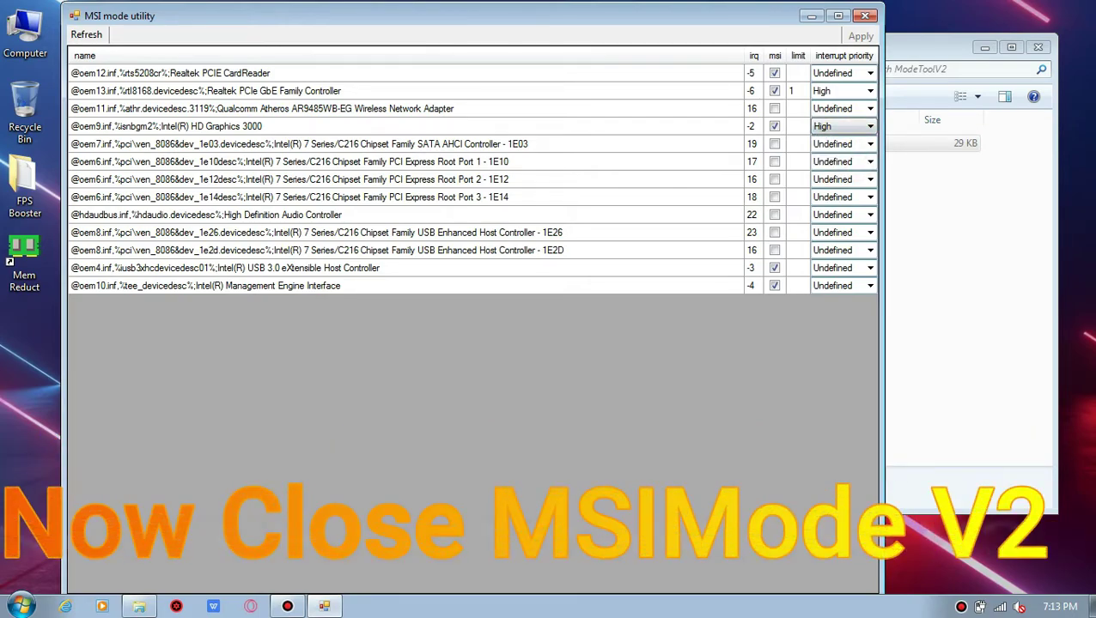
{"action": "left_click", "coordinate": [848, 36]}
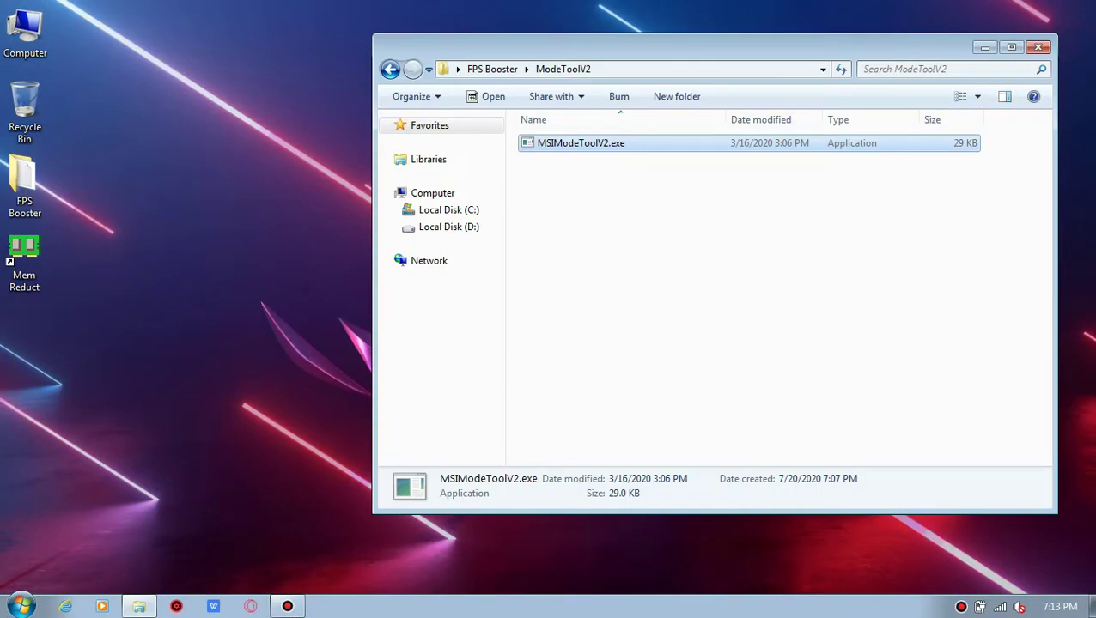
Step: Return to the FPS Booster folder and open its Park Control subfolder
{"action": "key", "text": "alt+Left"}
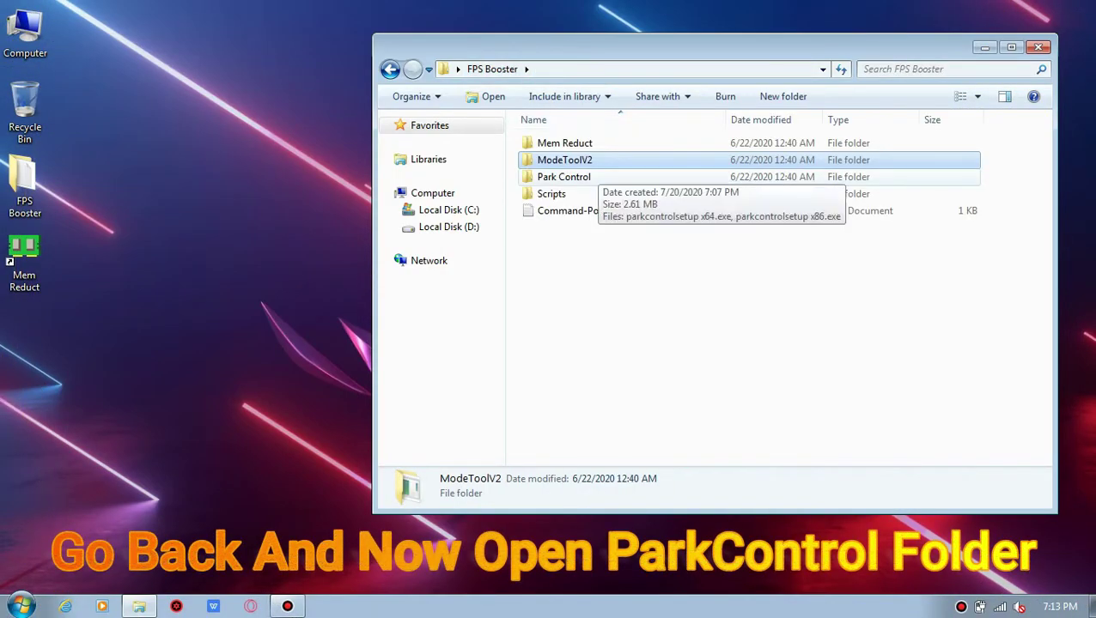
{"action": "left_click", "coordinate": [597, 176]}
{"action": "left_click", "coordinate": [599, 172]}
{"action": "double_click", "coordinate": [610, 178]}
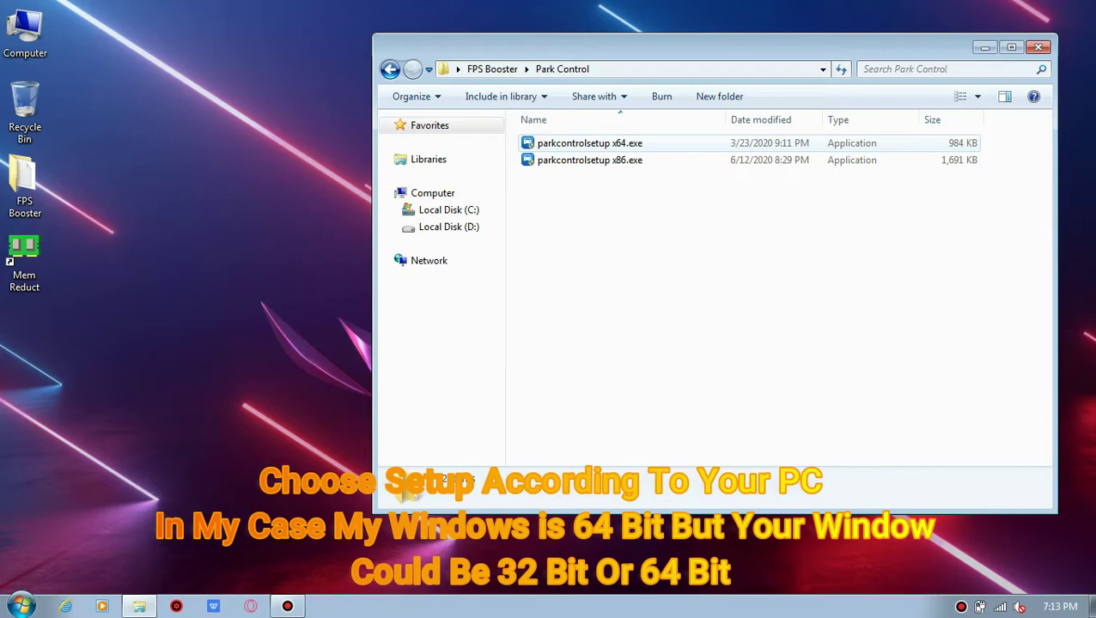
Step: Install ParkControl from parkcontrolsetup x64.exe in English with the default options and launch it
{"action": "left_click", "coordinate": [569, 141]}
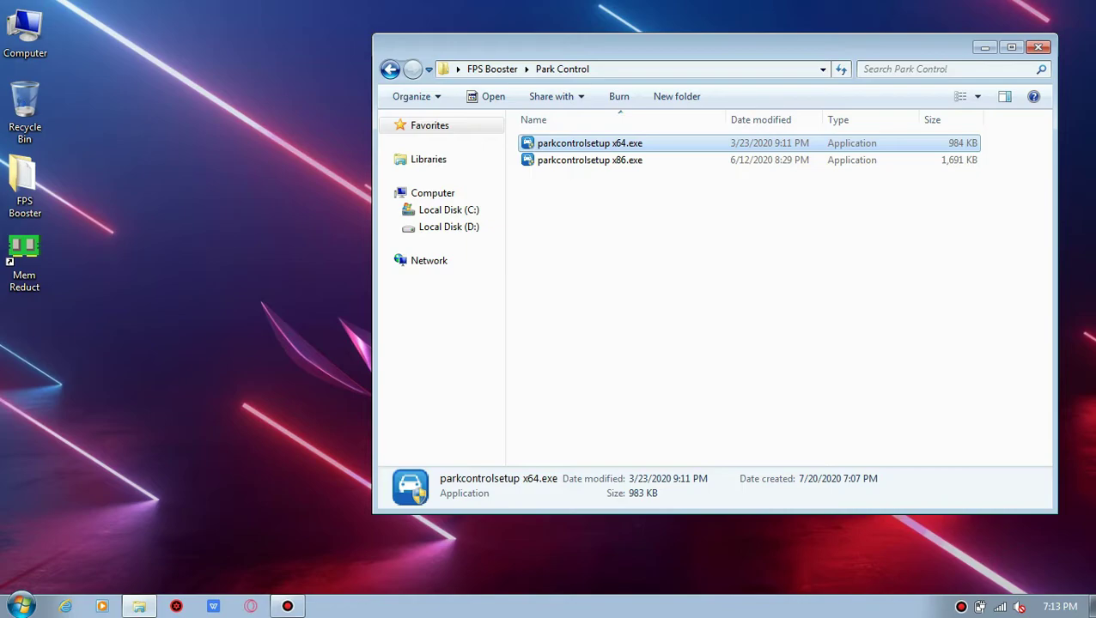
{"action": "key", "text": "Return"}
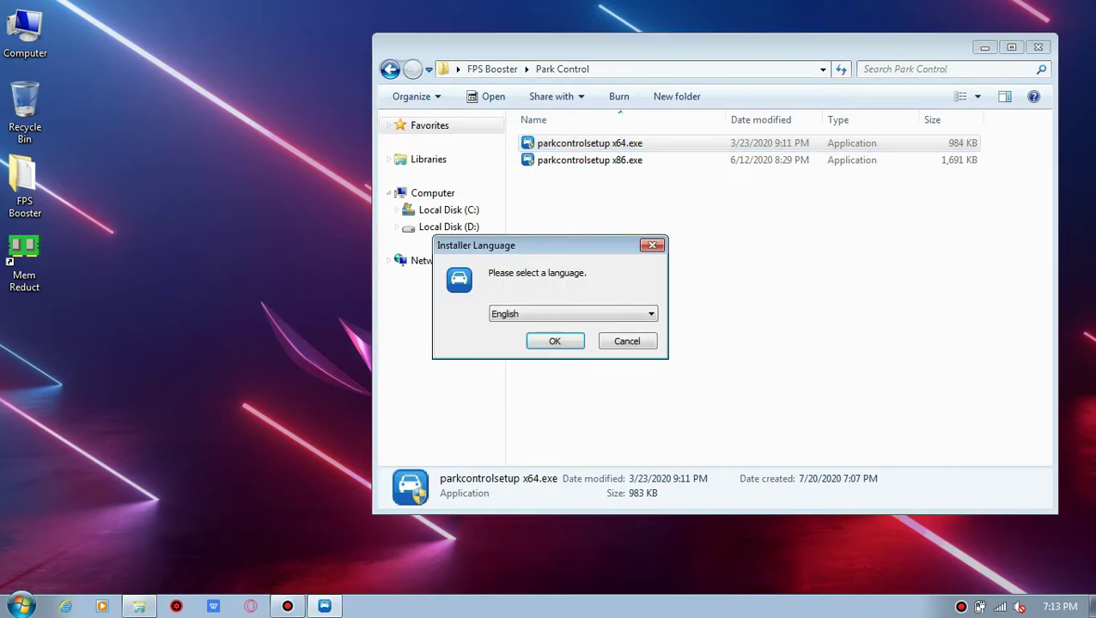
{"action": "key", "text": "Return"}
{"action": "key", "text": "Return"}
{"action": "key", "text": "Return"}
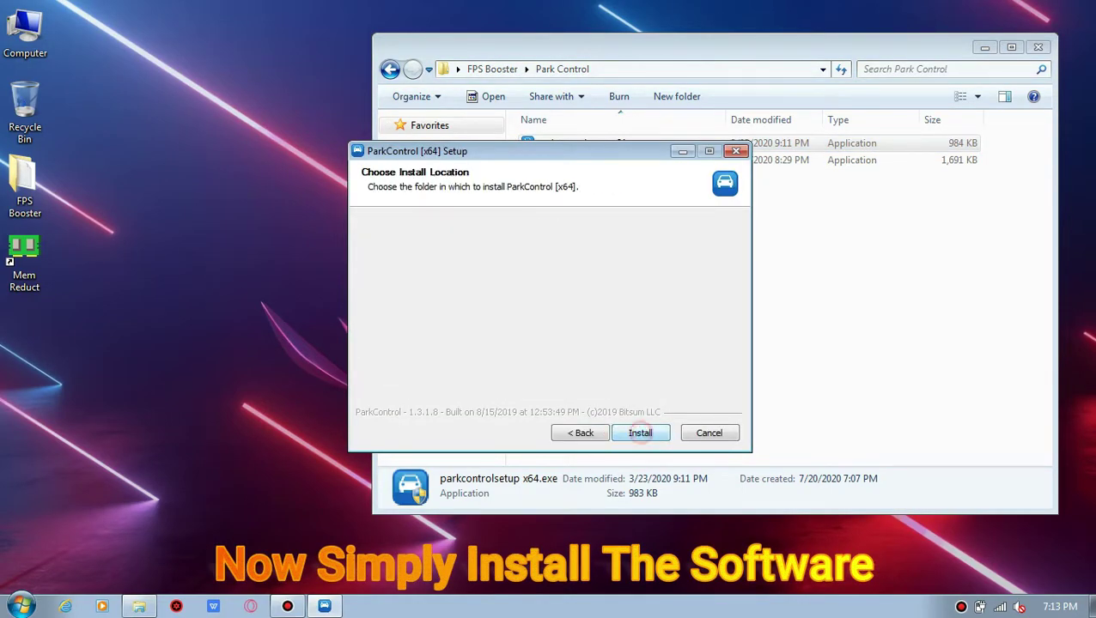
{"action": "key", "text": "Return"}
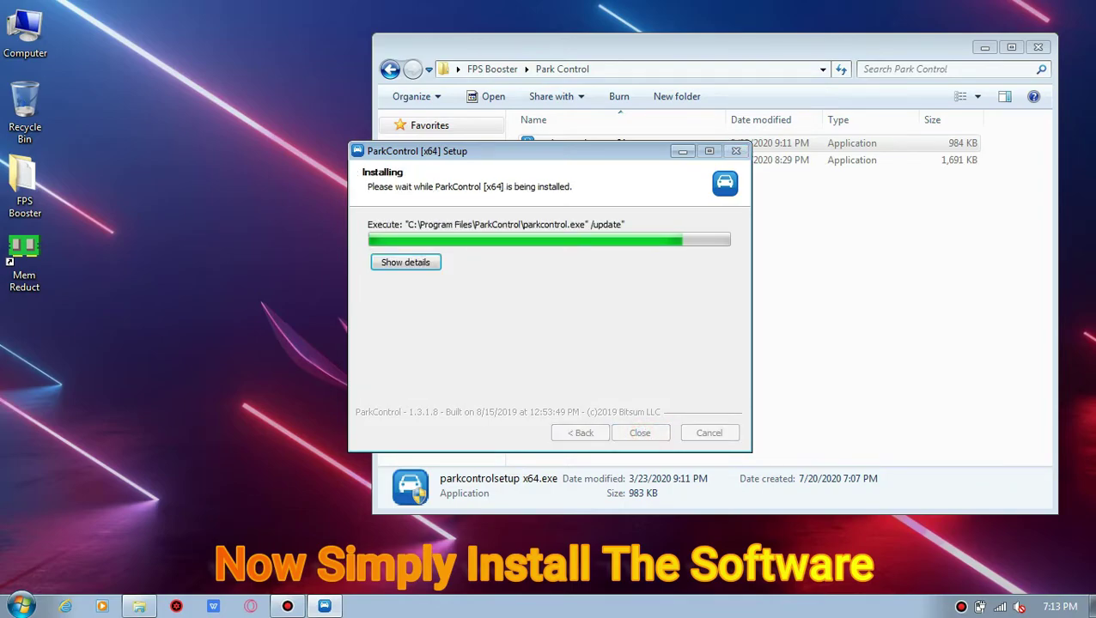
{"action": "key", "text": "Return"}
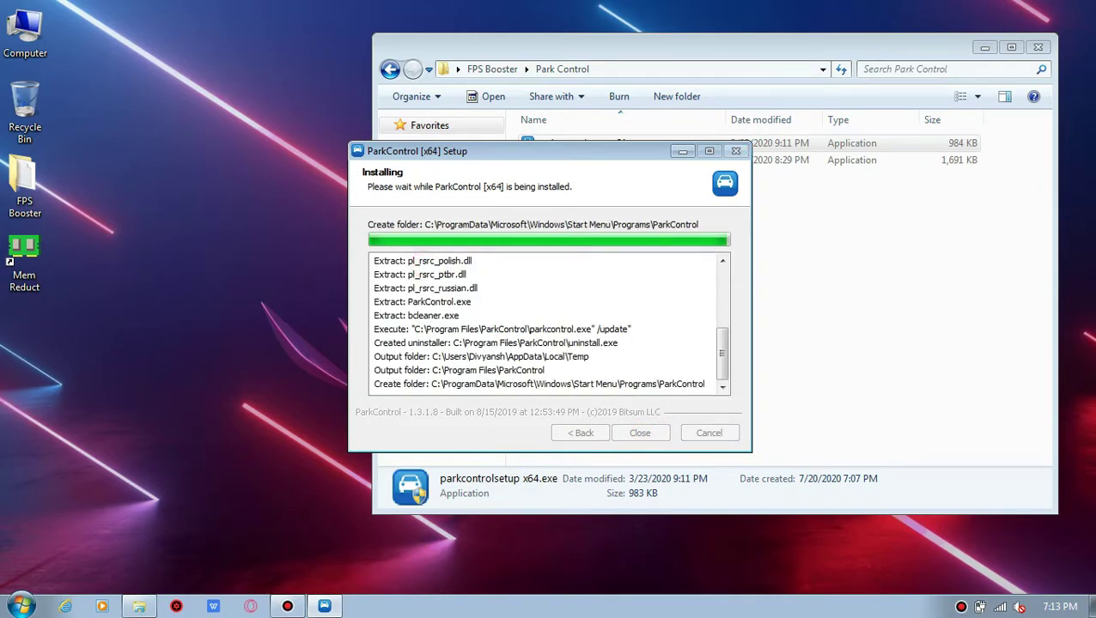
{"action": "key", "text": "Return"}
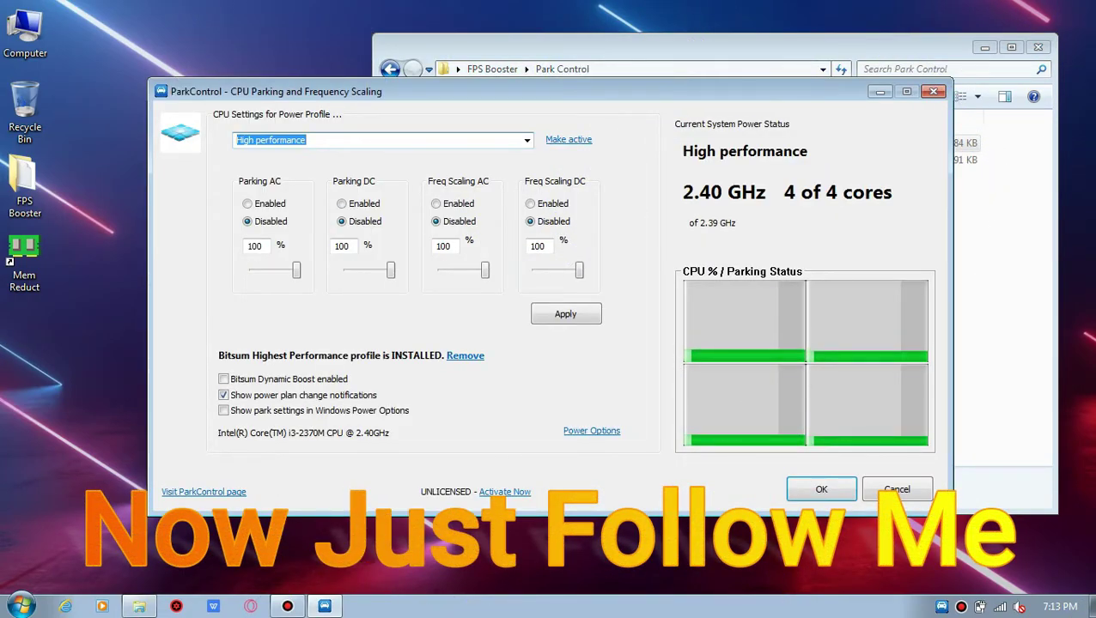
Step: For the High performance power profile, set Parking AC, Parking DC, Freq Scaling AC and Freq Scaling DC to Enabled
{"action": "left_click", "coordinate": [526, 140]}
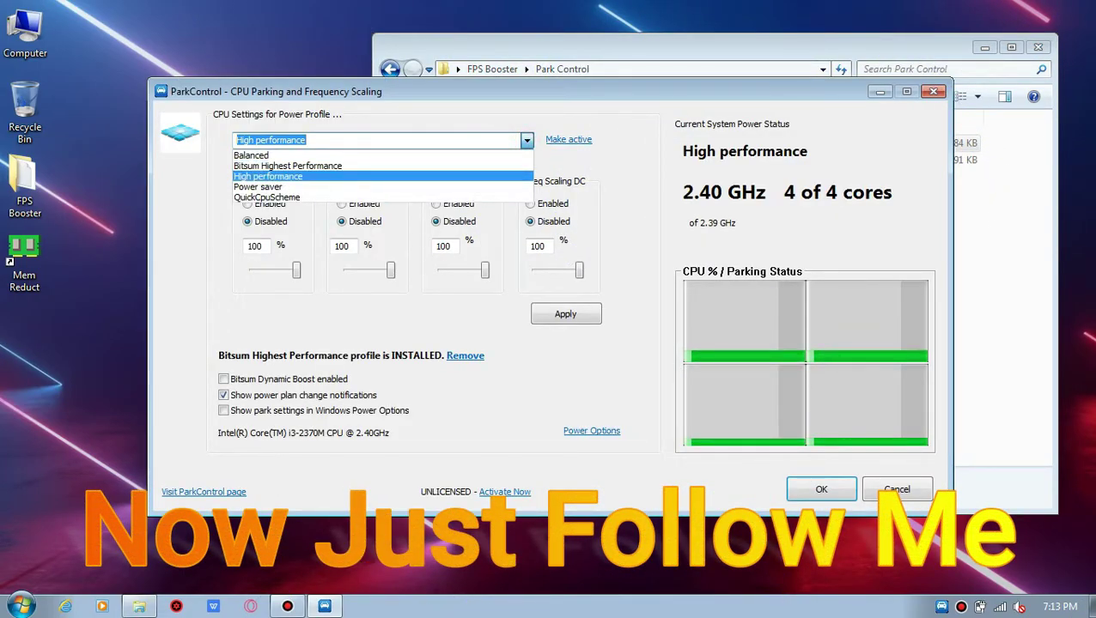
{"action": "left_click", "coordinate": [421, 176]}
{"action": "left_click", "coordinate": [247, 204]}
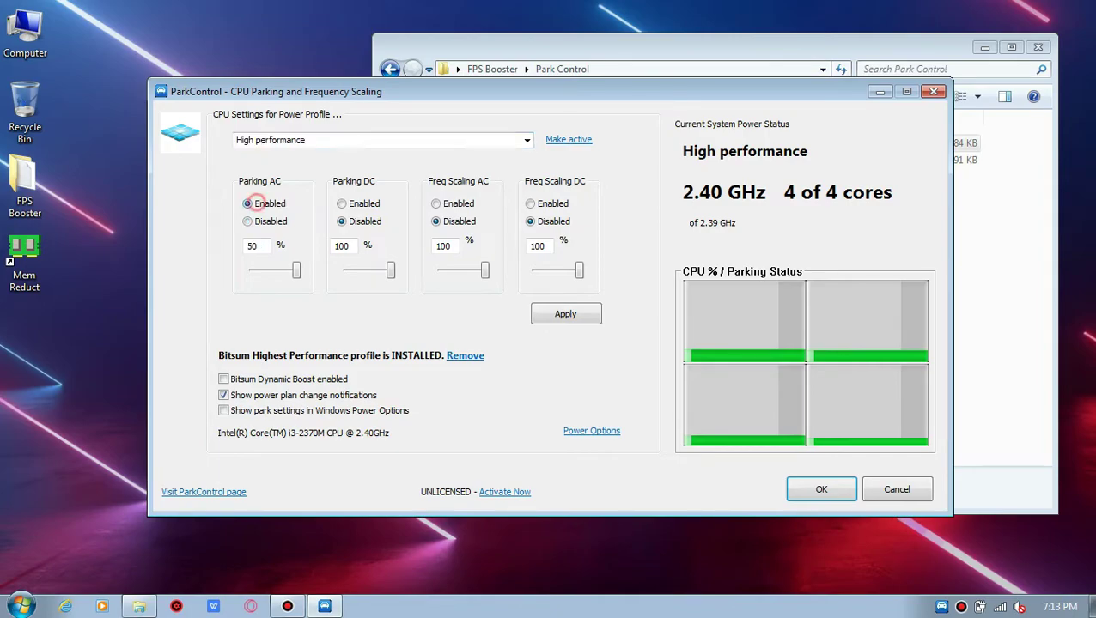
{"action": "left_click", "coordinate": [341, 203]}
{"action": "left_click", "coordinate": [457, 204]}
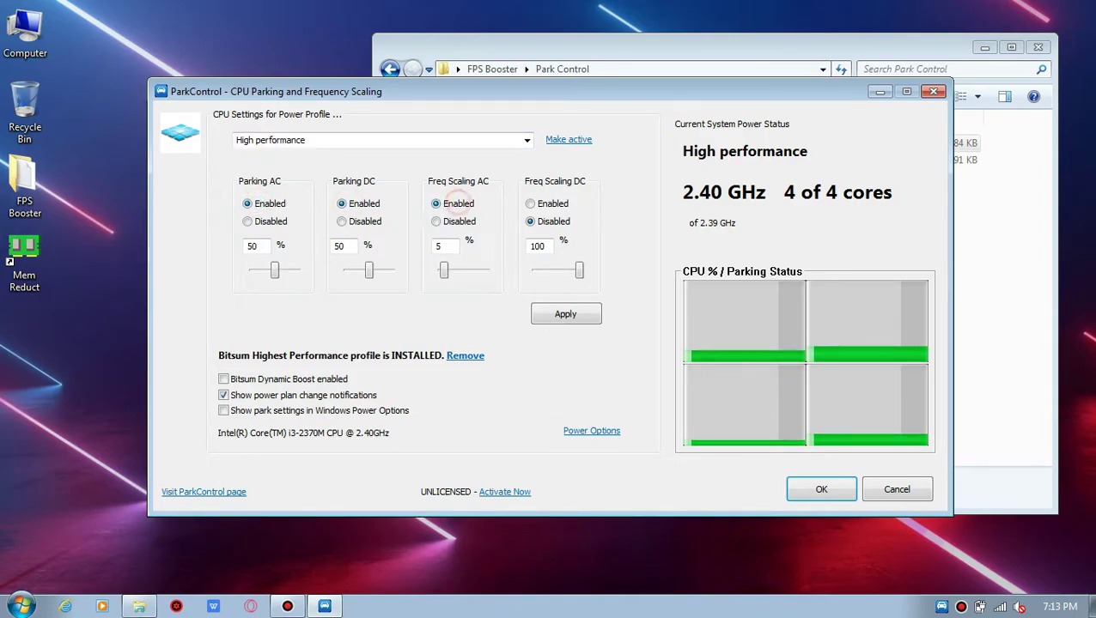
{"action": "left_click", "coordinate": [530, 203]}
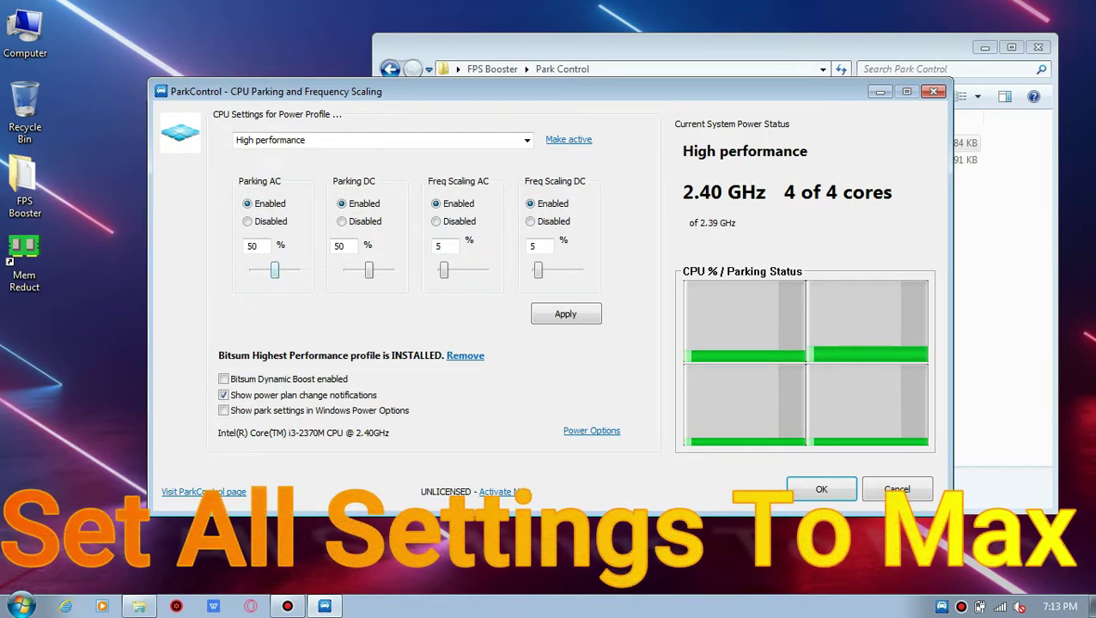
Step: Raise all four parking and frequency scaling values to 100%, apply the settings, and close ParkControl with OK
{"action": "left_click_drag", "start_coordinate": [274, 270], "coordinate": [296, 271]}
{"action": "left_click_drag", "start_coordinate": [368, 270], "coordinate": [484, 270]}
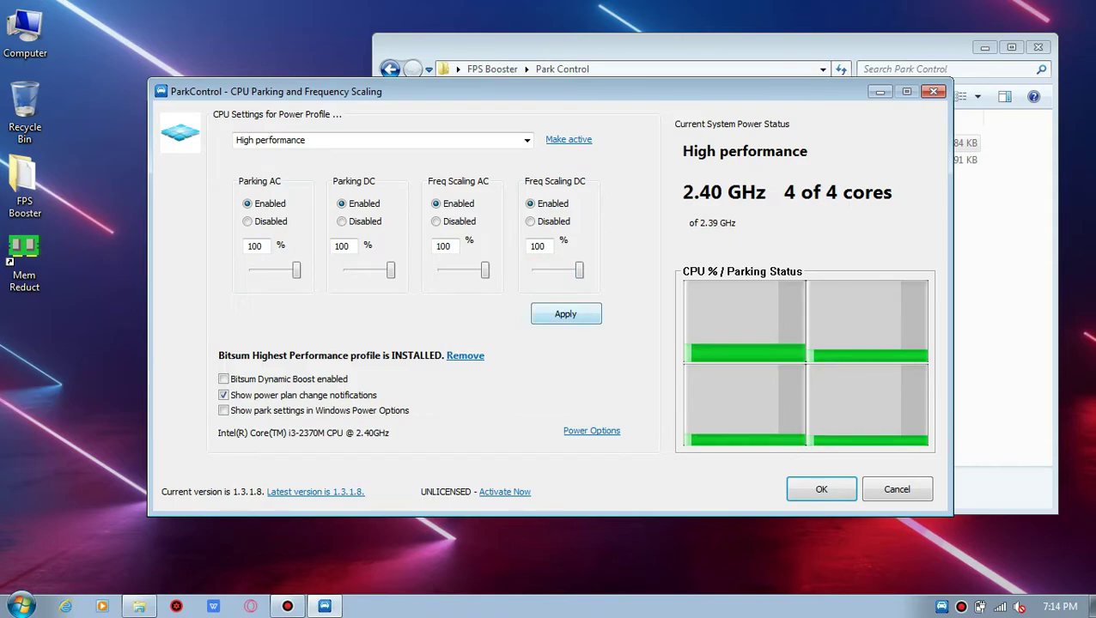
{"action": "left_click", "coordinate": [570, 314]}
{"action": "left_click", "coordinate": [589, 324]}
{"action": "left_click", "coordinate": [586, 323]}
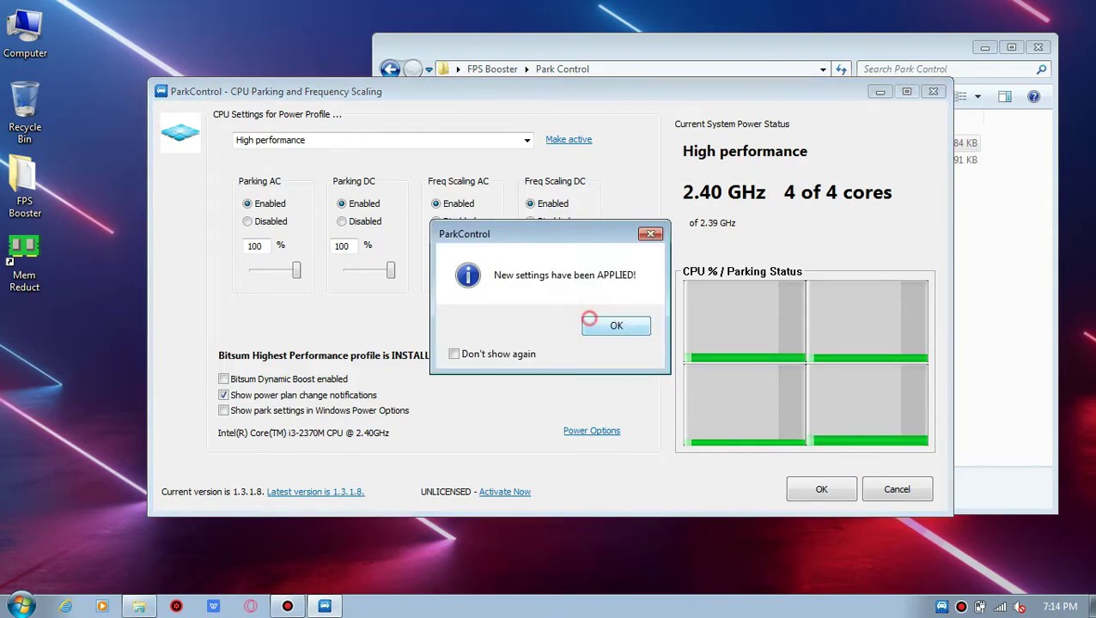
{"action": "left_click", "coordinate": [515, 354]}
{"action": "left_click", "coordinate": [594, 325]}
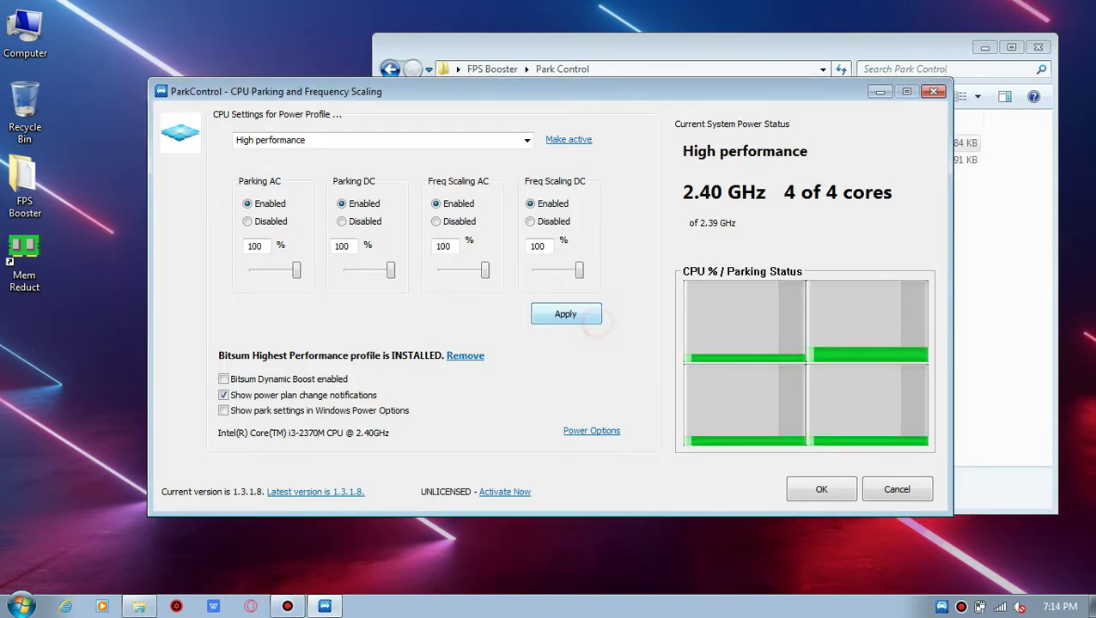
{"action": "left_click", "coordinate": [821, 488]}
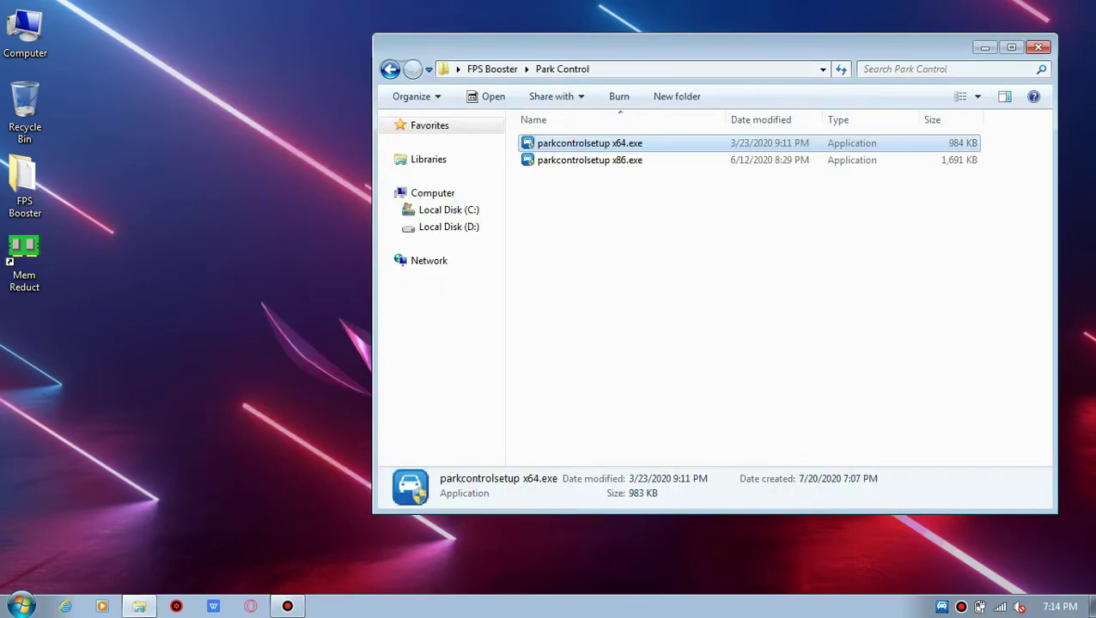
Step: Go back to the FPS Booster folder, open its Scripts subfolder, and run Learix FPS.bat as administrator
{"action": "left_click", "coordinate": [390, 69]}
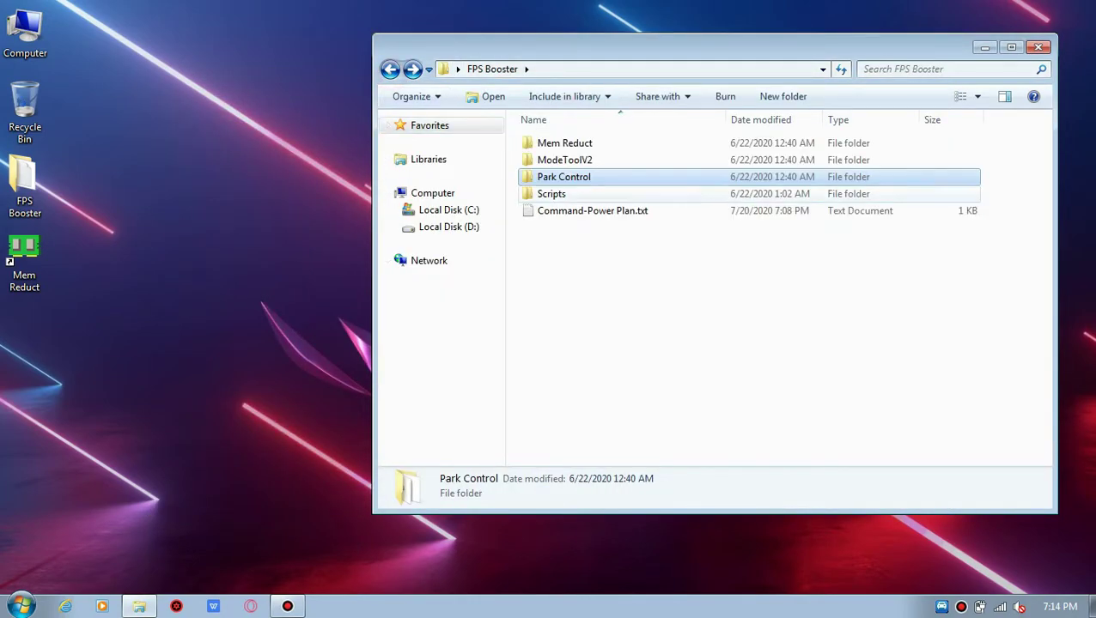
{"action": "double_click", "coordinate": [619, 192]}
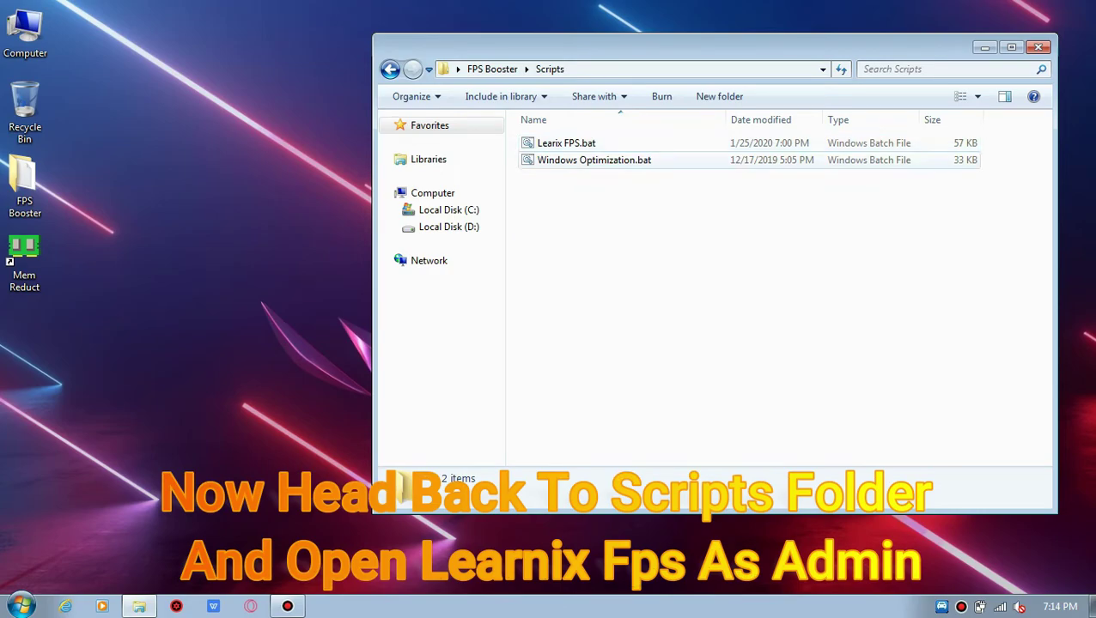
{"action": "left_click", "coordinate": [567, 144]}
{"action": "right_click", "coordinate": [567, 144]}
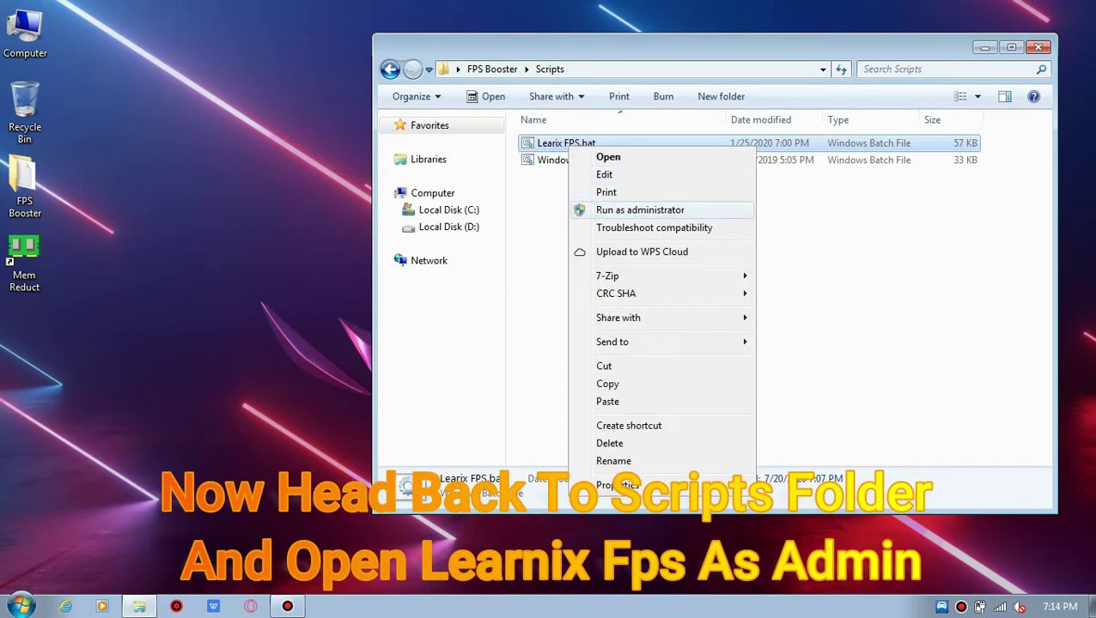
{"action": "left_click", "coordinate": [639, 210]}
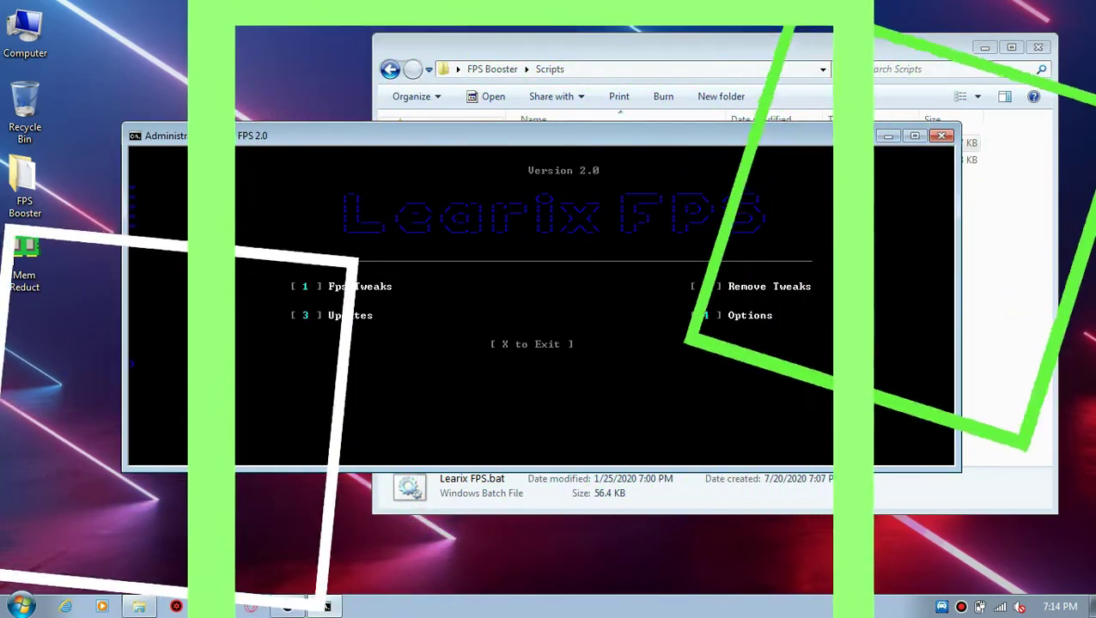
Step: Enter Fps Tweaks (option 1) in Learix FPS and run the Cleaner (1) and the Game Booster (2)
{"action": "left_click_drag", "start_coordinate": [515, 136], "coordinate": [392, 7]}
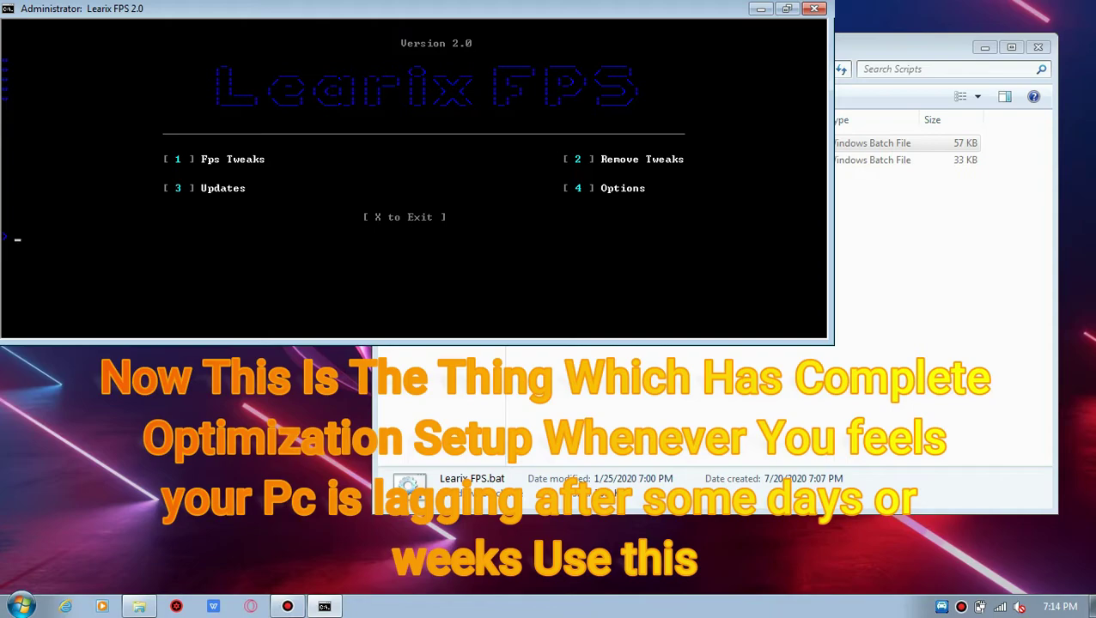
{"action": "type", "text": "1"}
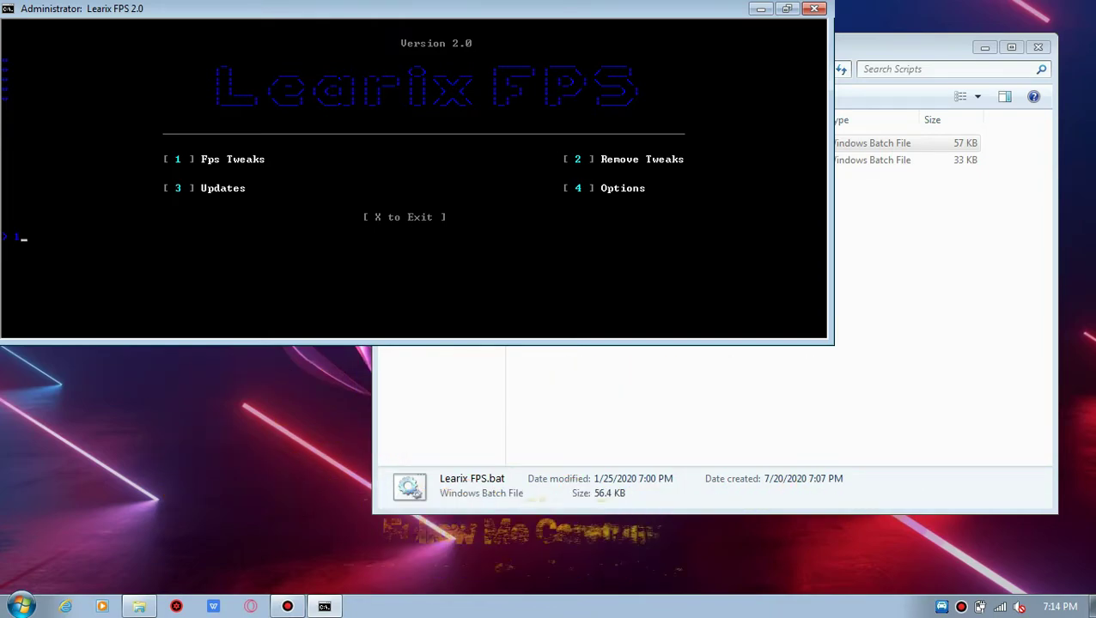
{"action": "key", "text": "Return"}
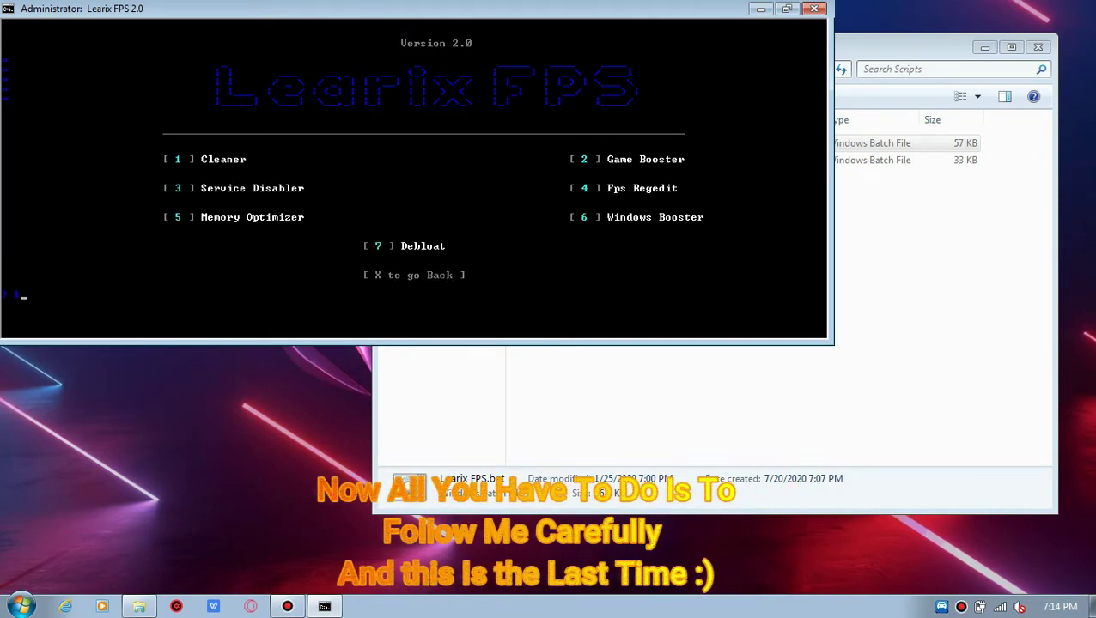
{"action": "type", "text": "1"}
{"action": "key", "text": "Return"}
{"action": "type", "text": "2"}
{"action": "key", "text": "Return"}
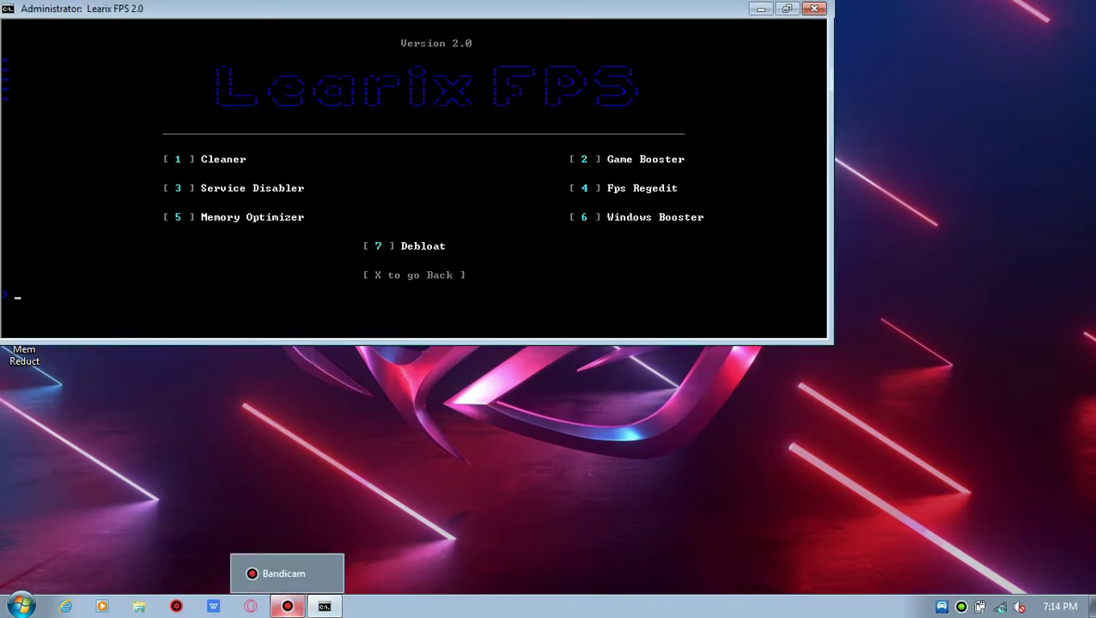
{"action": "left_click", "coordinate": [287, 606]}
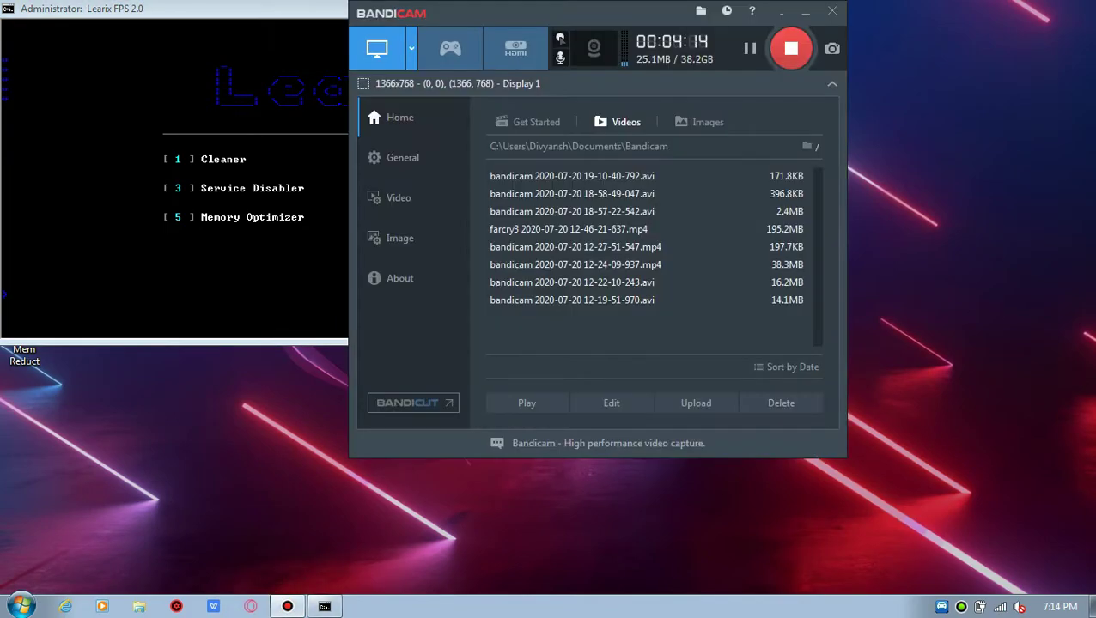
{"action": "left_click", "coordinate": [806, 10]}
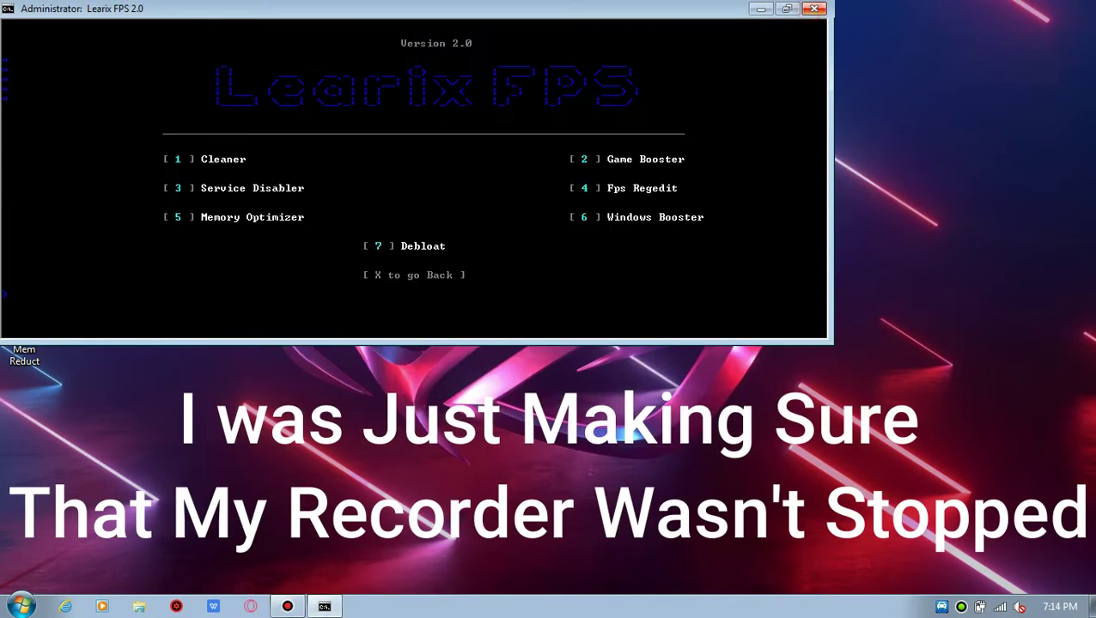
Step: Run the Memory Optimizer (5) and the Windows Booster (6) from the Learix FPS tweaks
{"action": "type", "text": "5"}
{"action": "key", "text": "Return"}
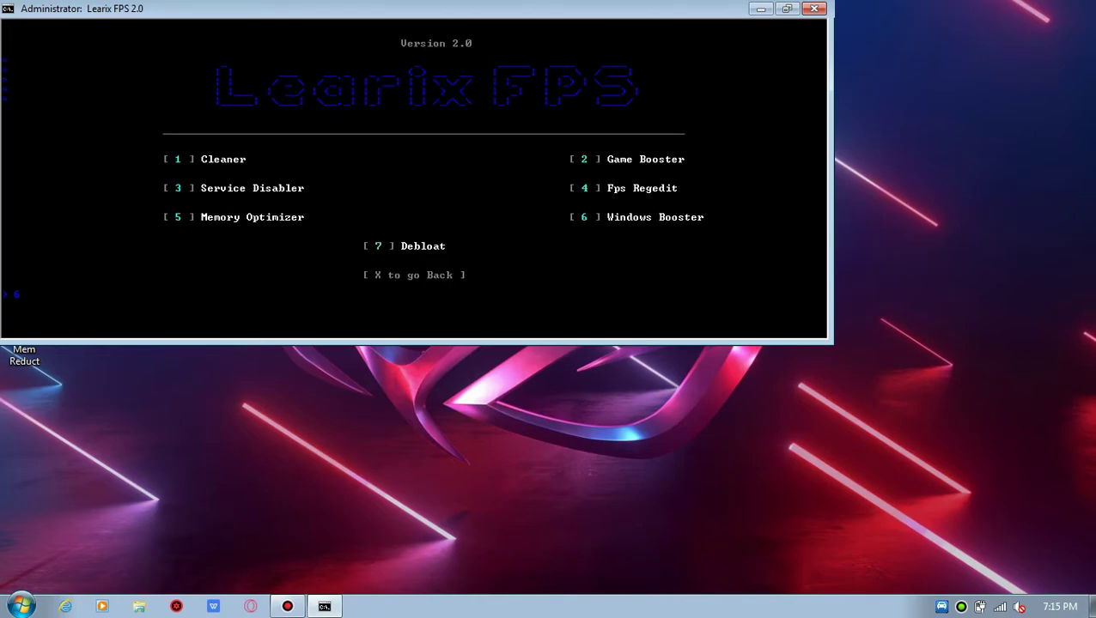
{"action": "key", "text": "Return"}
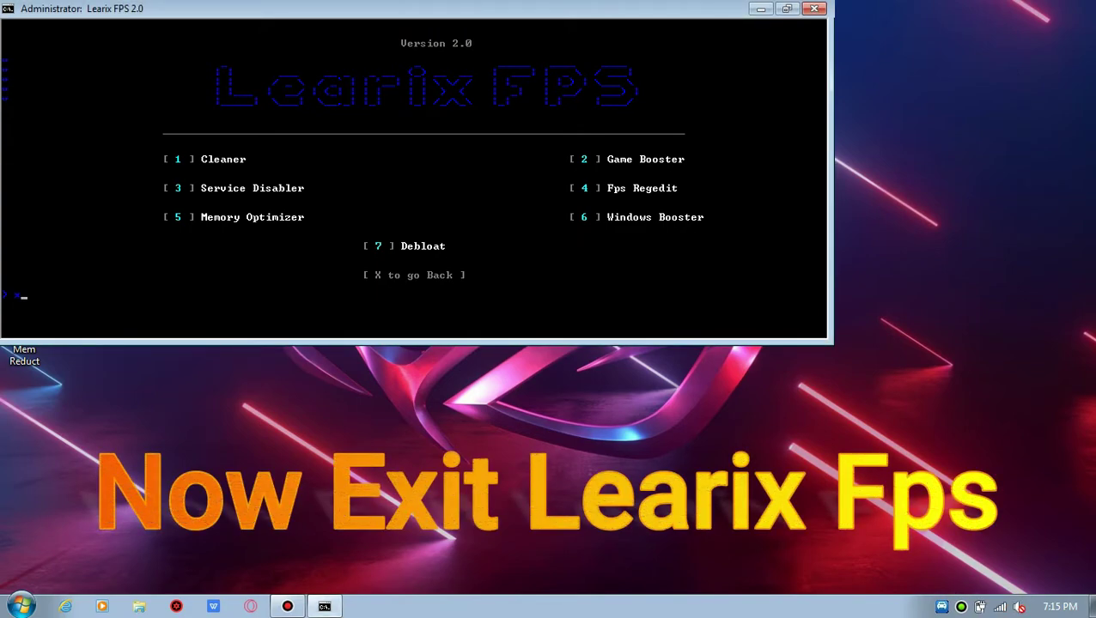
Step: Leave the Fps Tweaks list with x and exit Learix FPS
{"action": "type", "text": "x"}
{"action": "key", "text": "Return"}
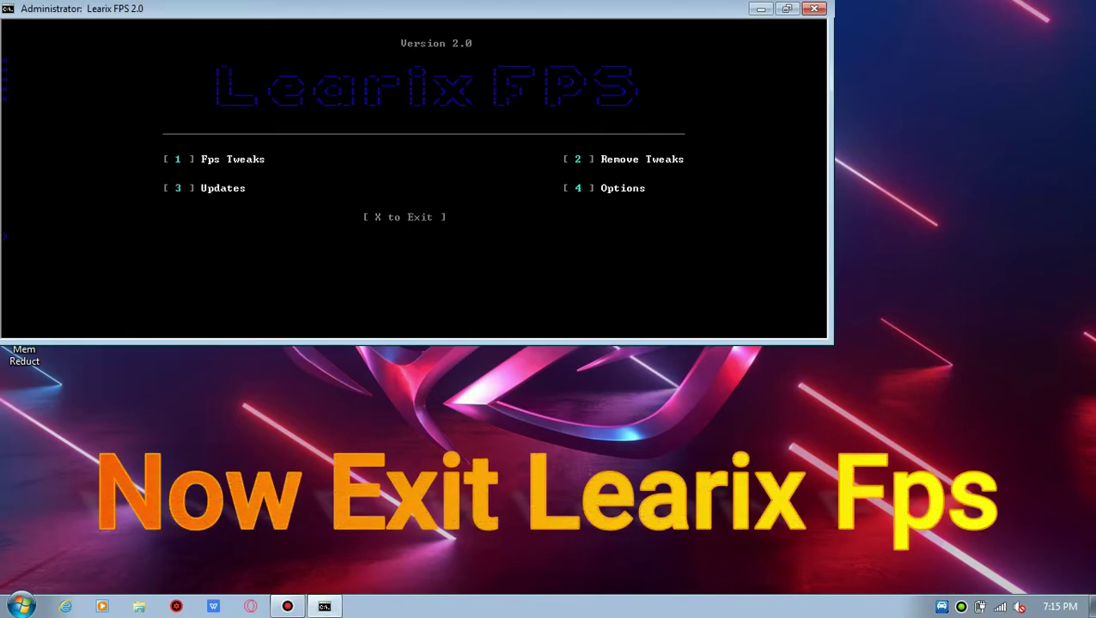
{"action": "type", "text": "x"}
{"action": "key", "text": "Return"}
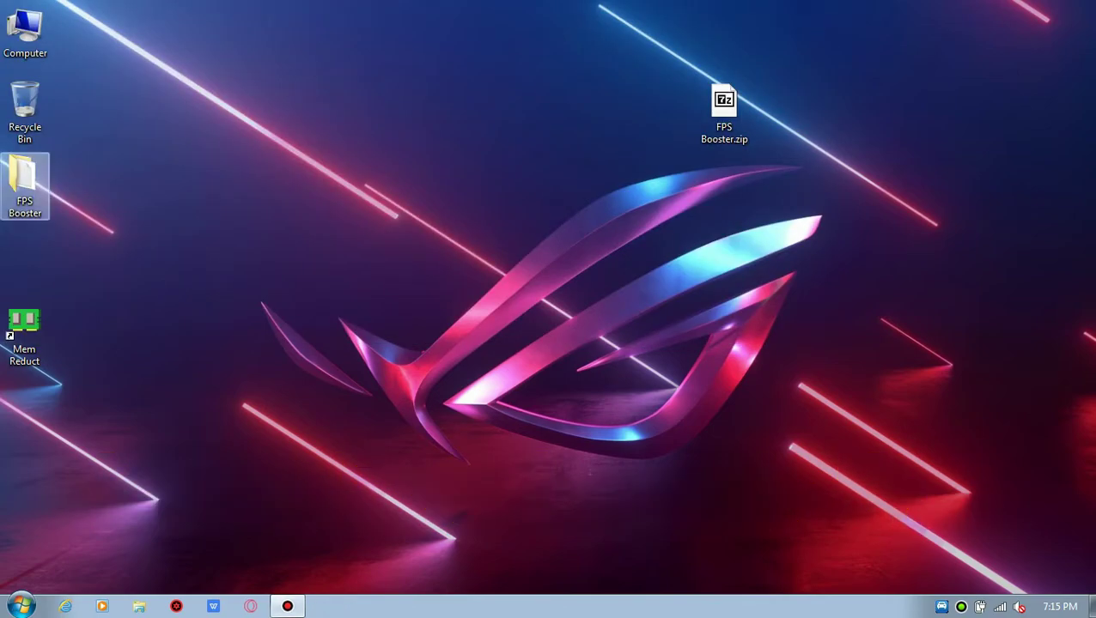
Step: Reopen the Scripts subfolder of the FPS Booster folder and run Windows Optimization.bat as administrator
{"action": "double_click", "coordinate": [24, 185]}
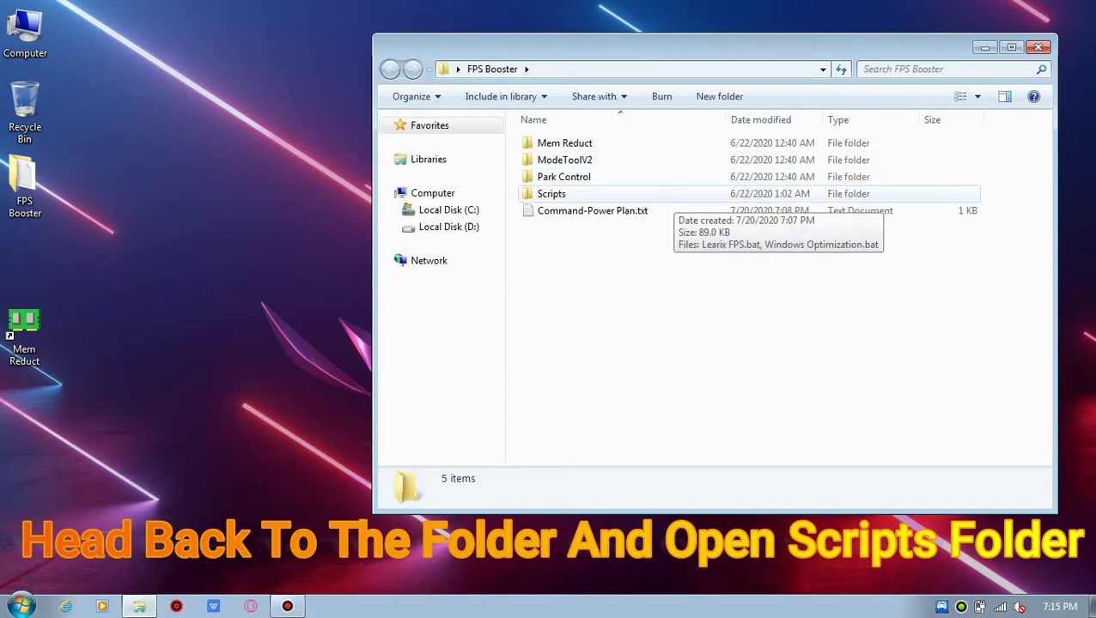
{"action": "left_click", "coordinate": [633, 194]}
{"action": "double_click", "coordinate": [633, 193]}
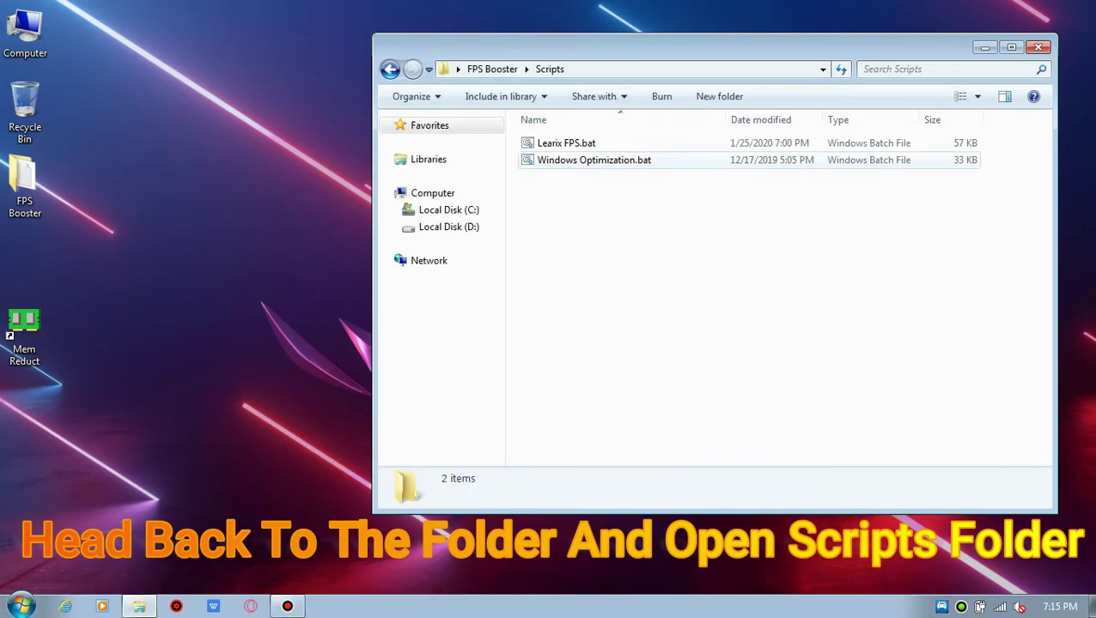
{"action": "left_click", "coordinate": [625, 163]}
{"action": "right_click", "coordinate": [615, 161]}
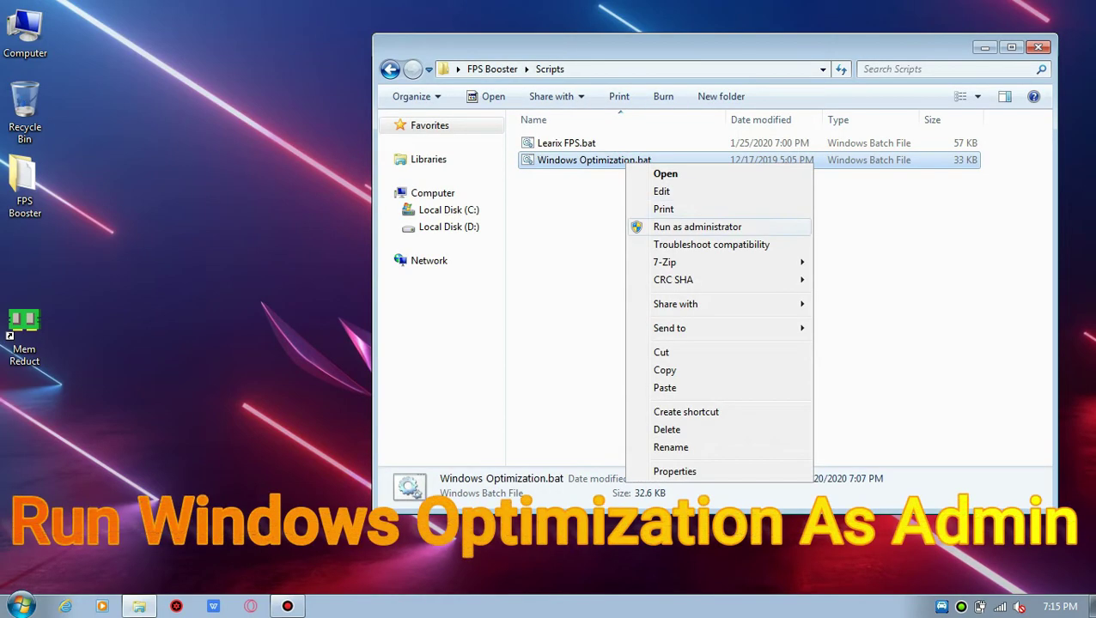
{"action": "left_click", "coordinate": [640, 211]}
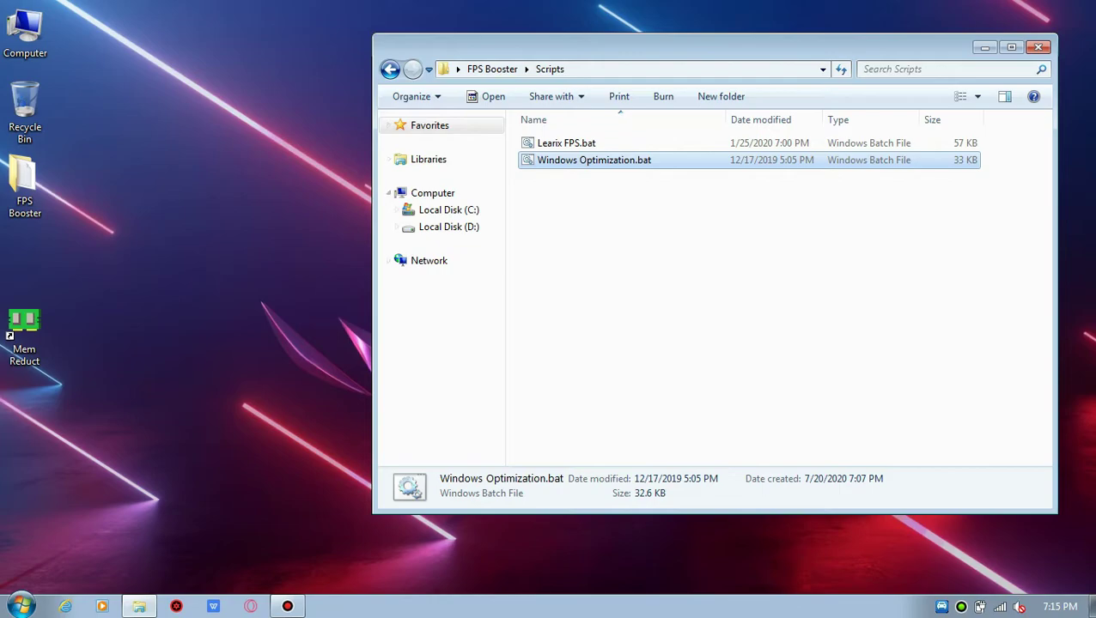
Step: Return from the Scripts subfolder to the FPS Booster folder
{"action": "left_click", "coordinate": [390, 68]}
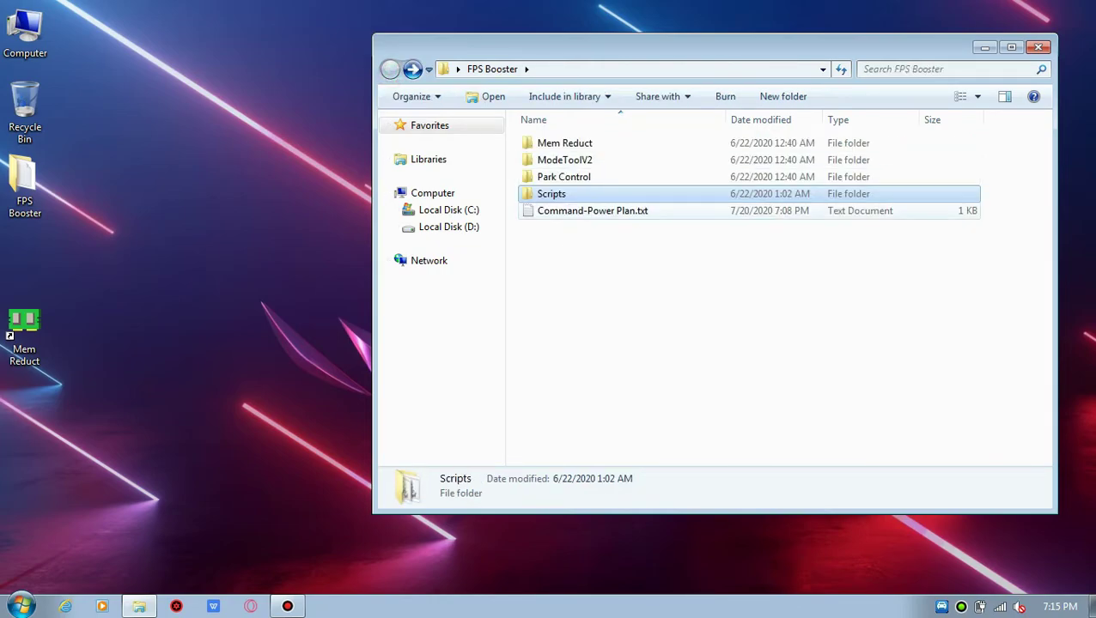